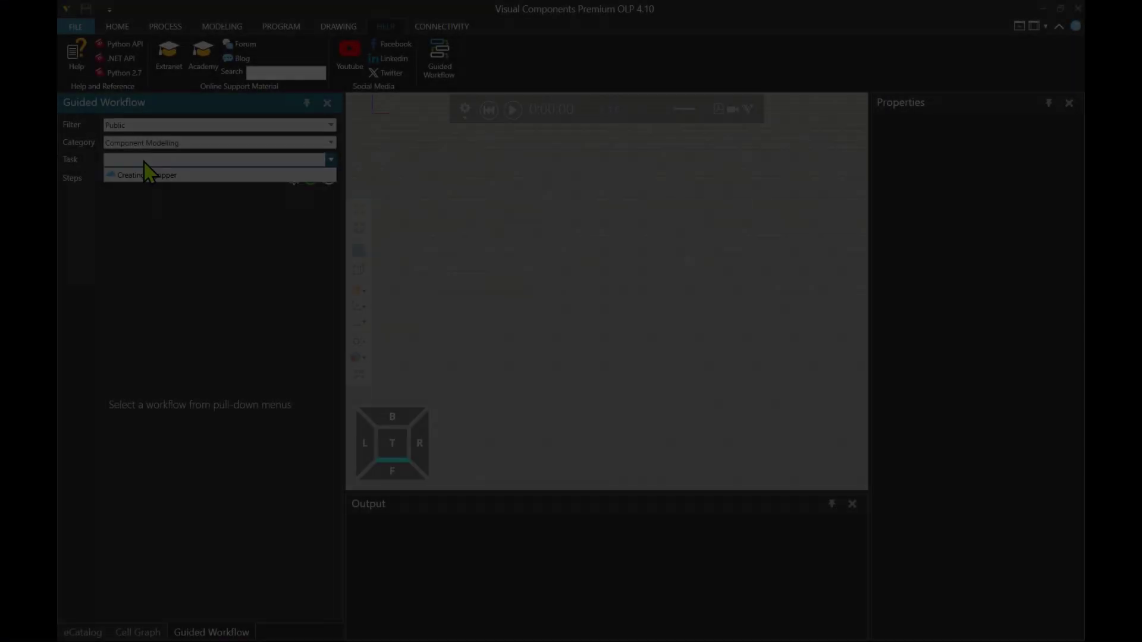
# Open the Guided Workflow panel from the HELP tab.
pyautogui.click(162, 175)
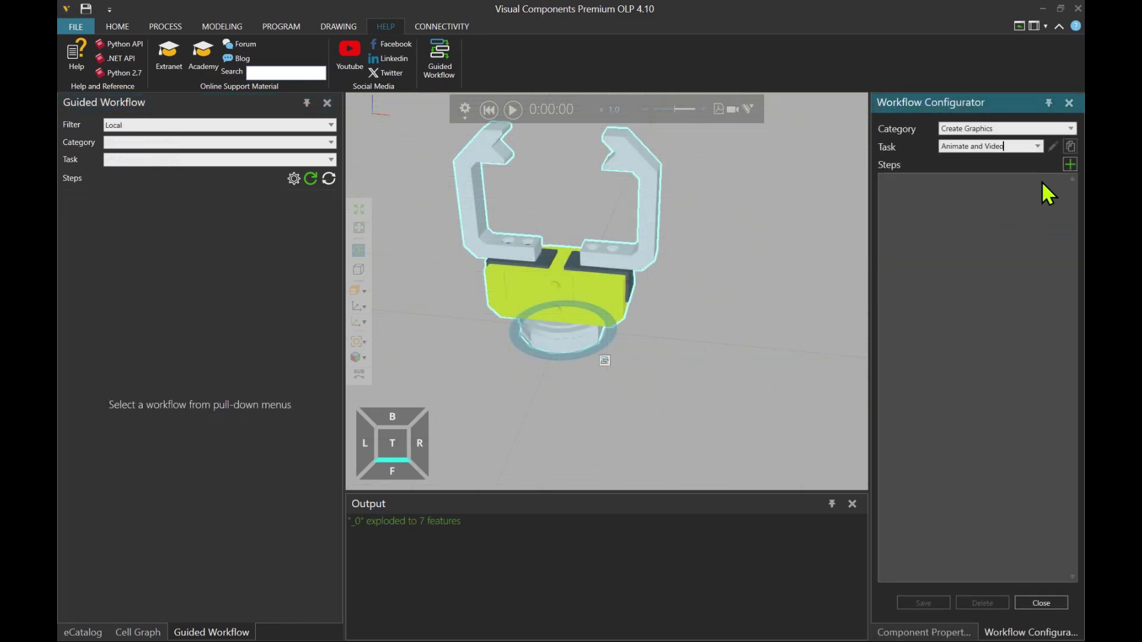
pyautogui.click(1070, 165)
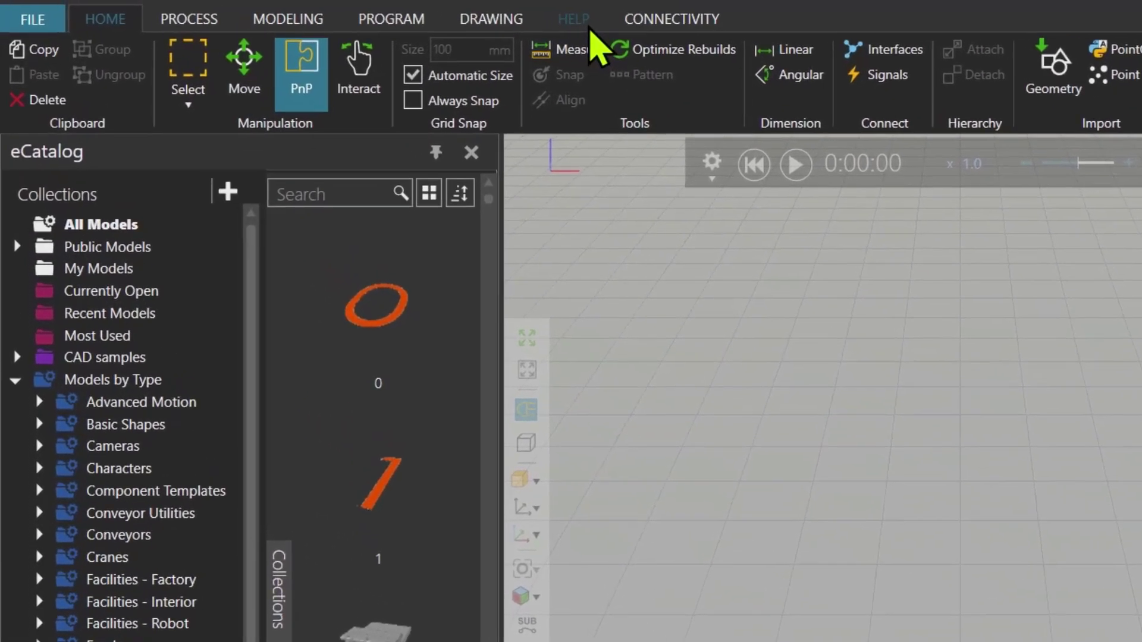
pyautogui.click(376, 1)
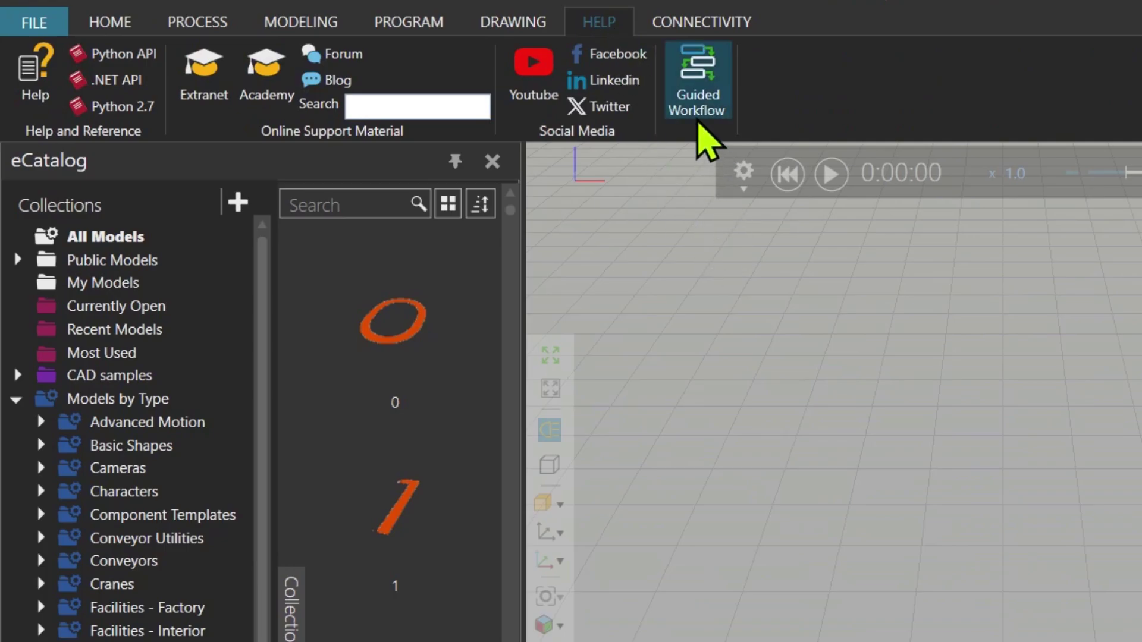
pyautogui.click(697, 96)
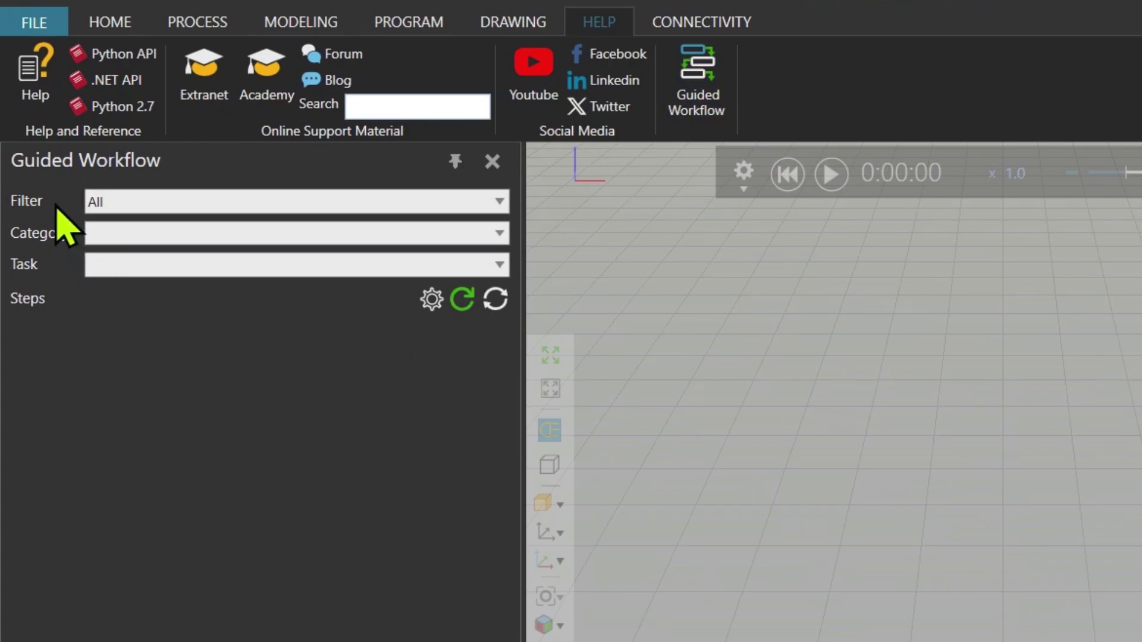
# Filter guided workflows to Public and the Component Modelling category, then list its tasks.
pyautogui.click(107, 203)
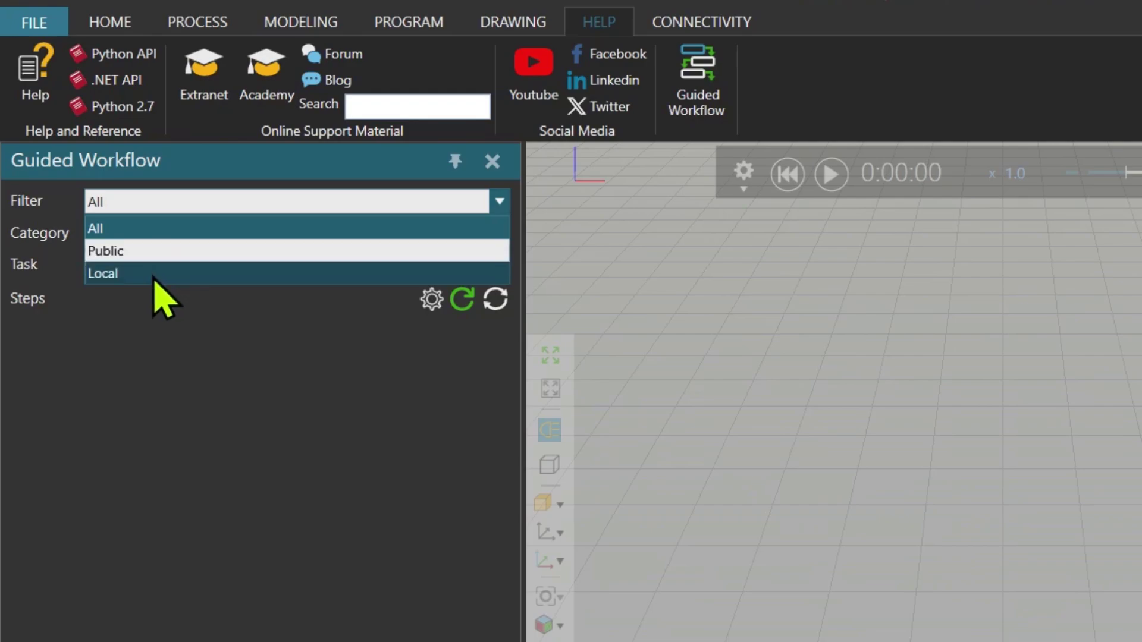
pyautogui.click(149, 314)
pyautogui.click(146, 238)
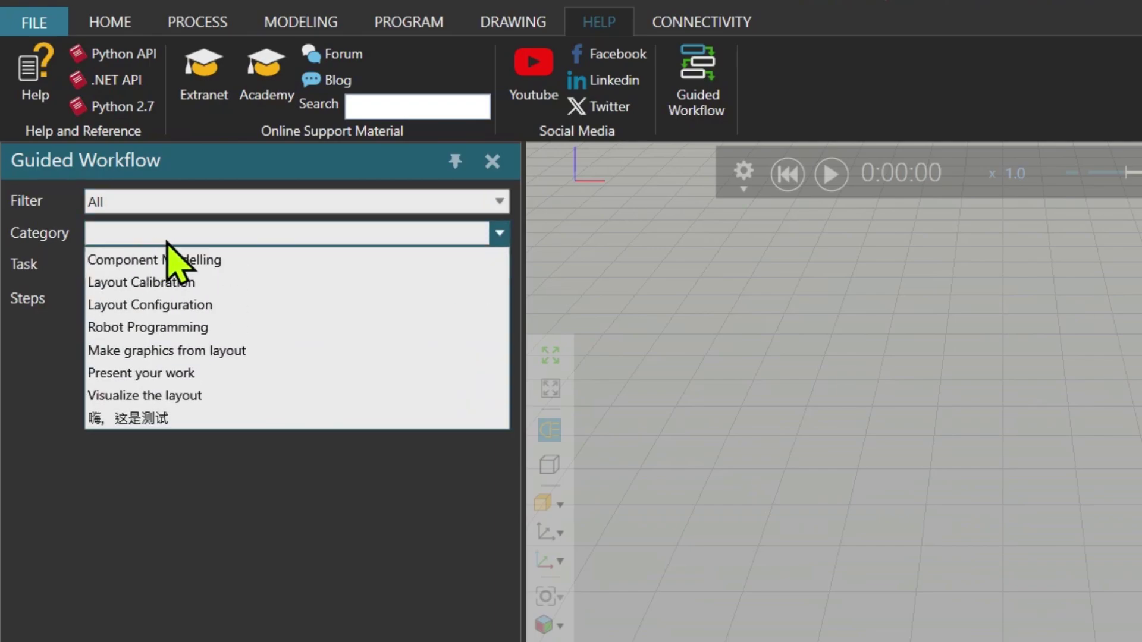
pyautogui.click(183, 219)
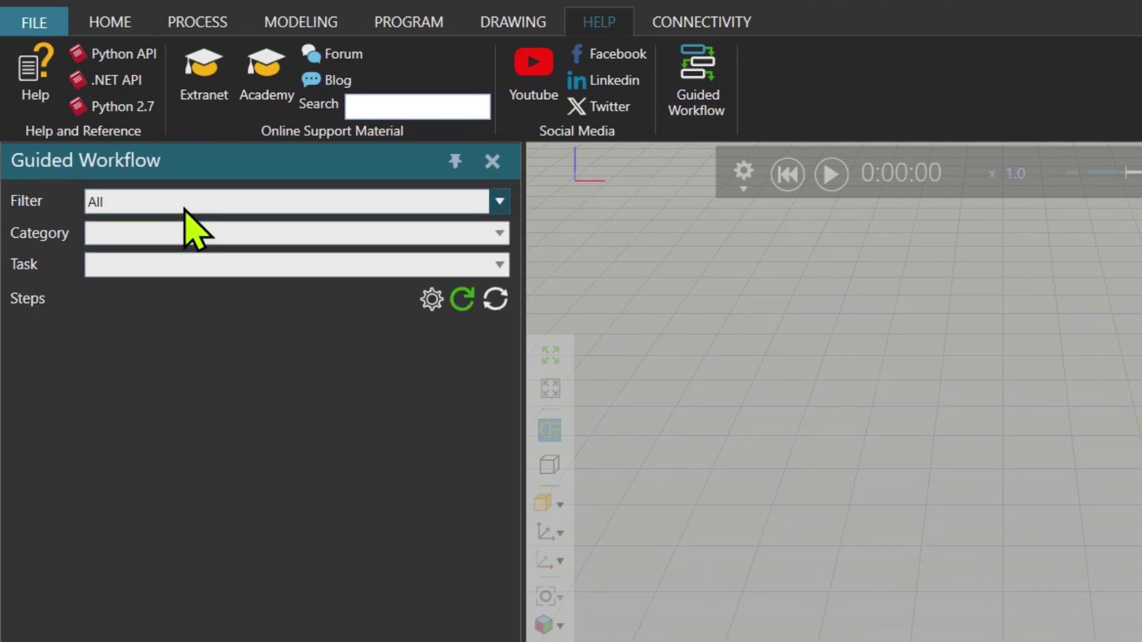
pyautogui.click(184, 209)
pyautogui.click(162, 251)
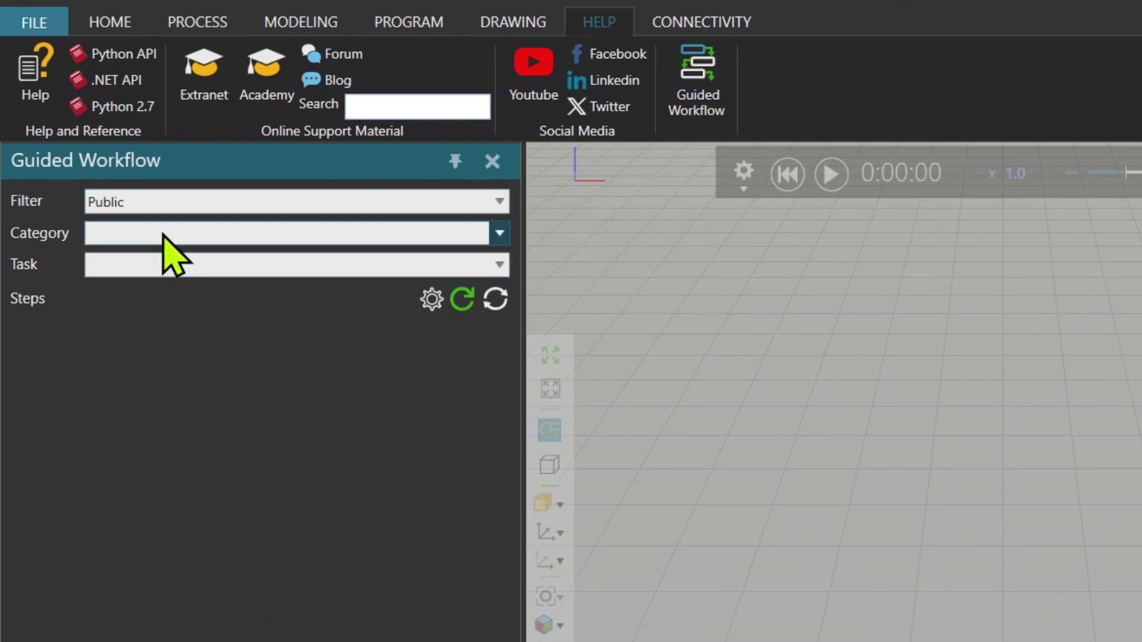
pyautogui.click(166, 234)
pyautogui.click(193, 258)
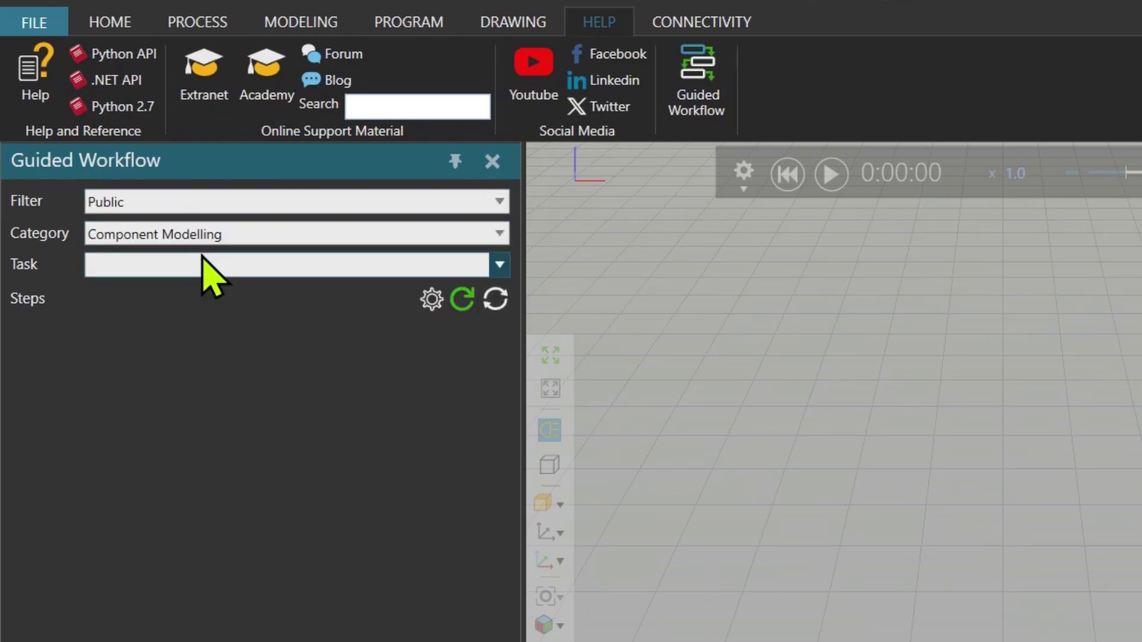
pyautogui.click(158, 271)
# Choose the Creating a gripper task and import the Gripper_2Finger_version2 CAD model.
pyautogui.click(193, 292)
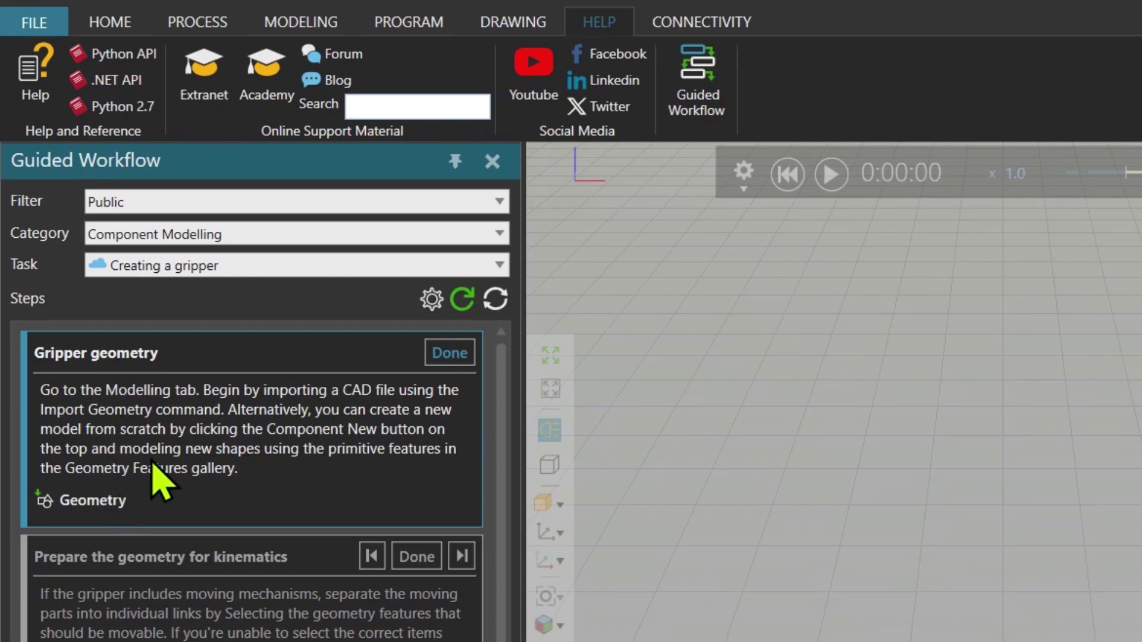
pyautogui.click(91, 506)
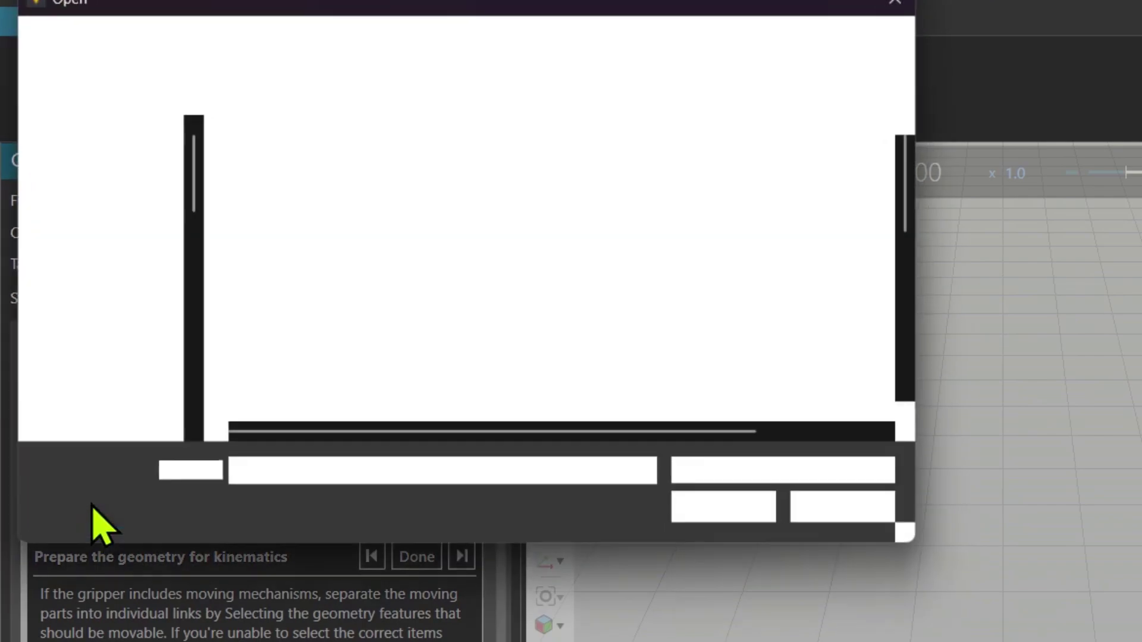
pyautogui.scroll(-2, 351, 351)
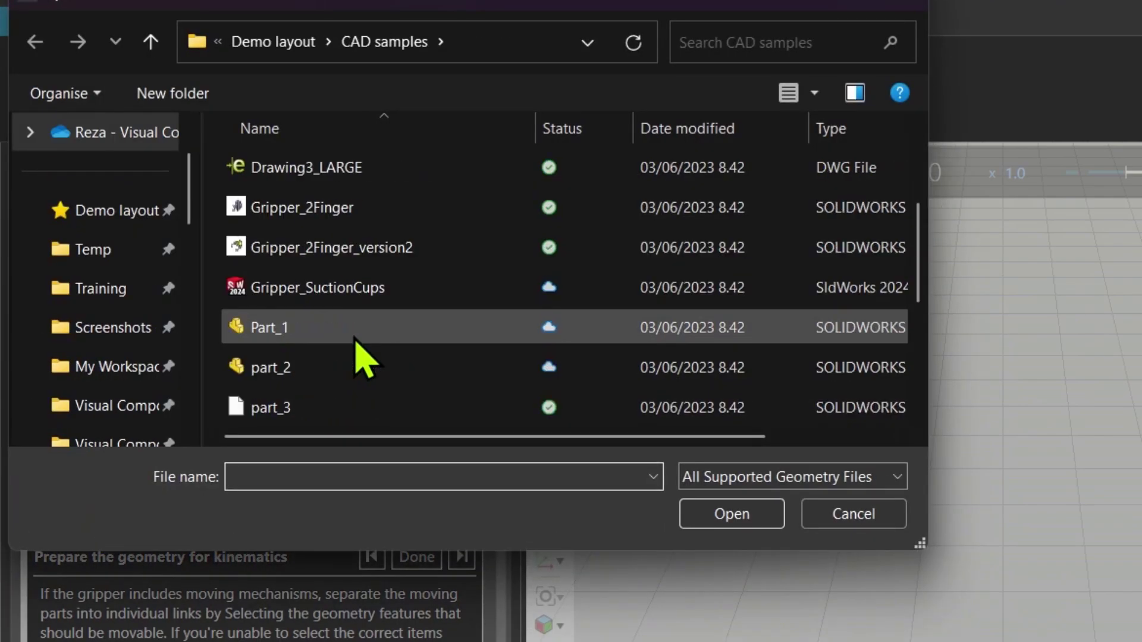
pyautogui.doubleClick(365, 257)
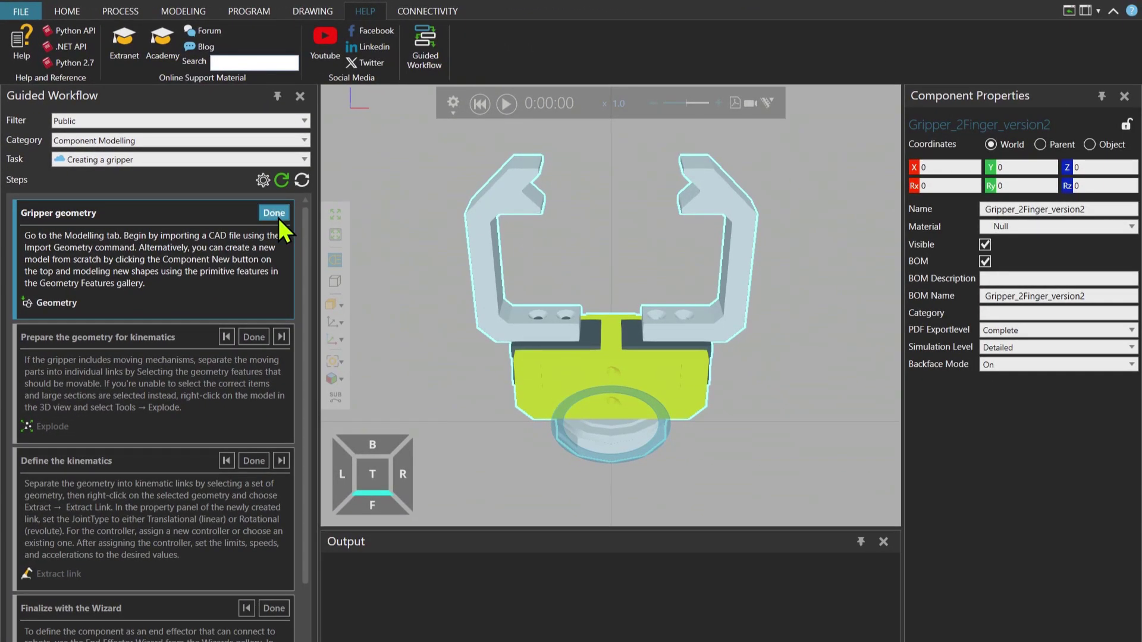
# Check off Gripper geometry, select the gripper's feature _0, and scroll the workflow to step 2.
pyautogui.click(277, 218)
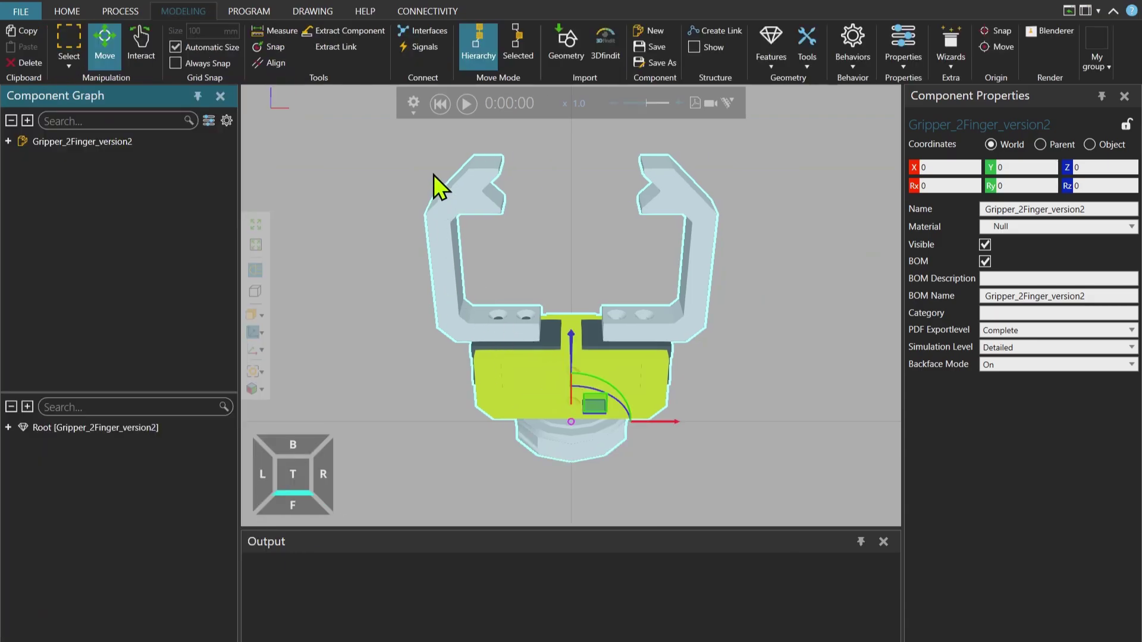
pyautogui.click(372, 15)
pyautogui.click(426, 63)
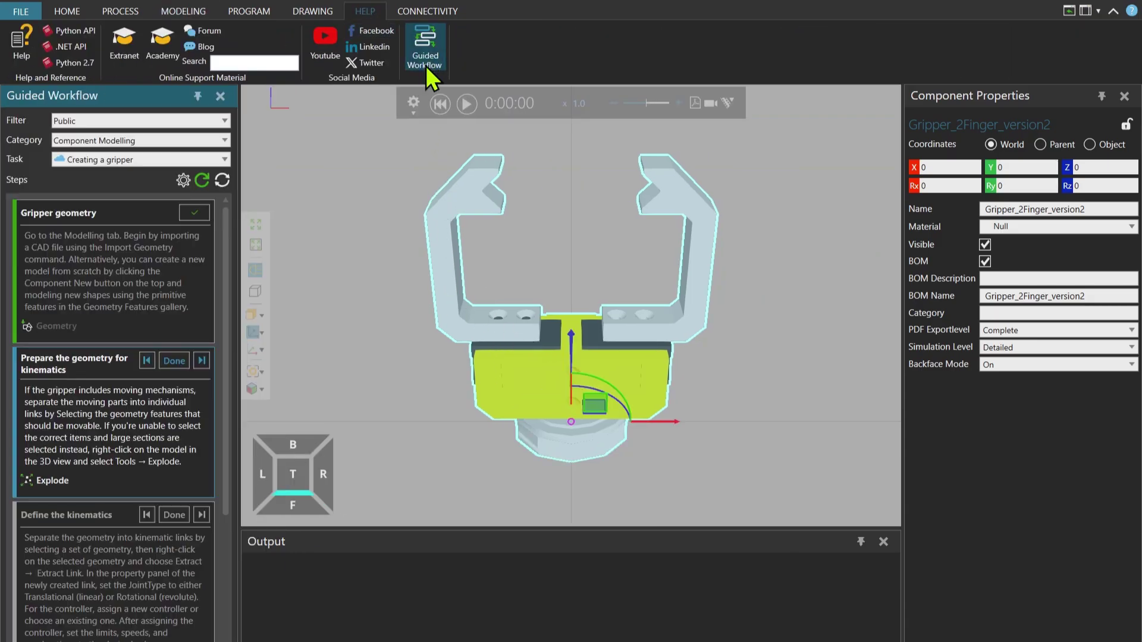
pyautogui.click(507, 337)
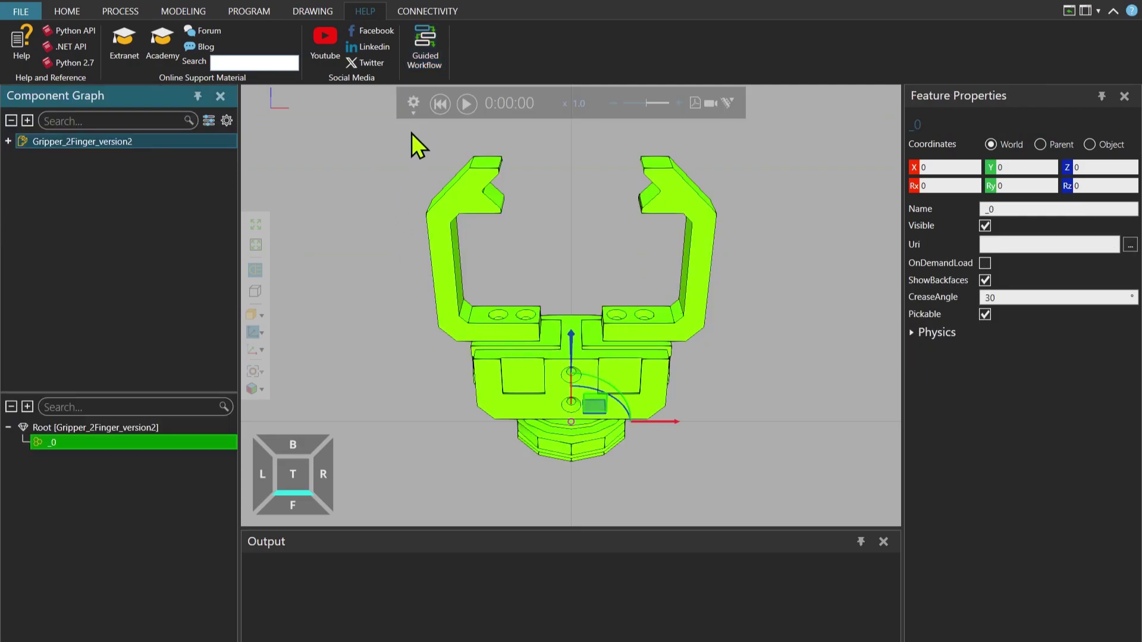
pyautogui.click(431, 68)
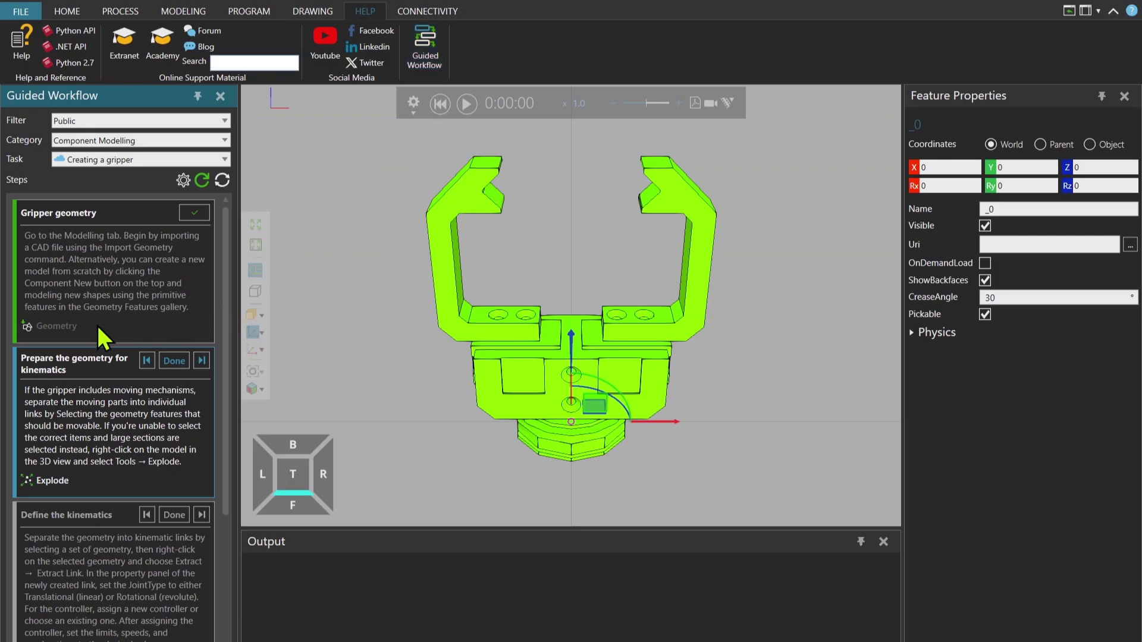
pyautogui.scroll(-2, 93, 377)
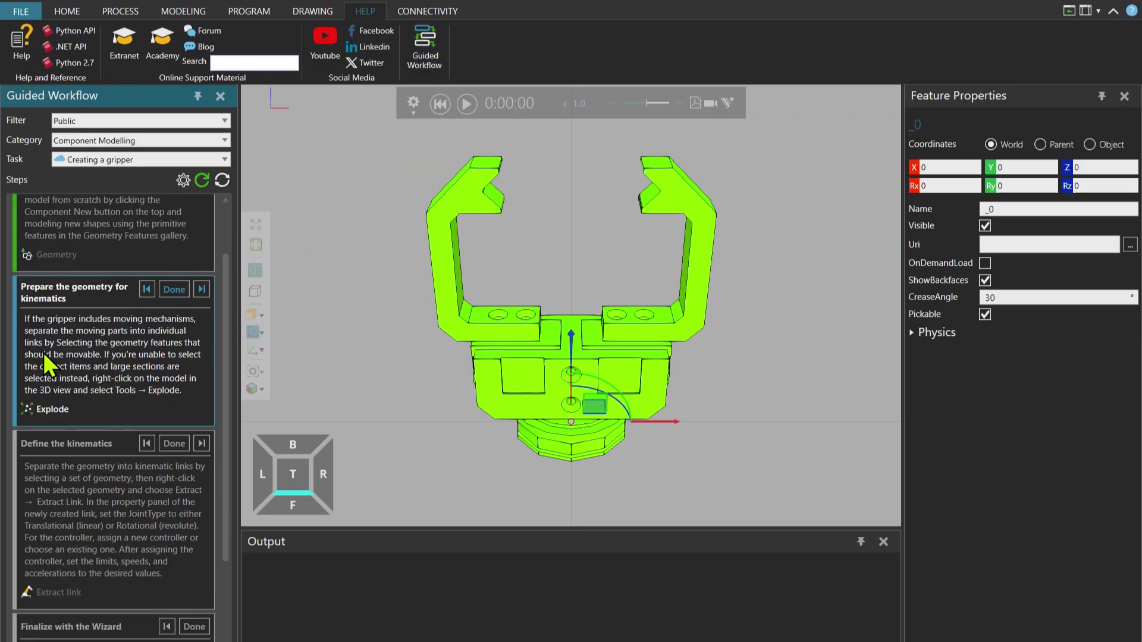
# Explode the geometry into features _0_1–_0_7 and select the left finger, its plate and _0_2.
pyautogui.click(62, 409)
pyautogui.click(496, 338)
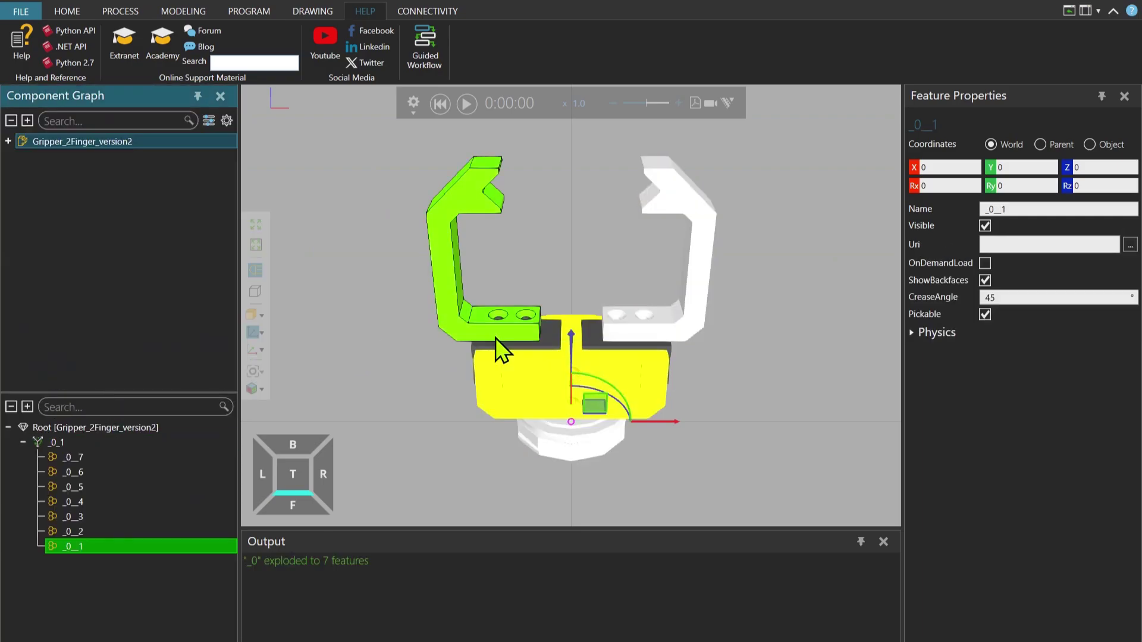
pyautogui.scroll(3, 520, 337)
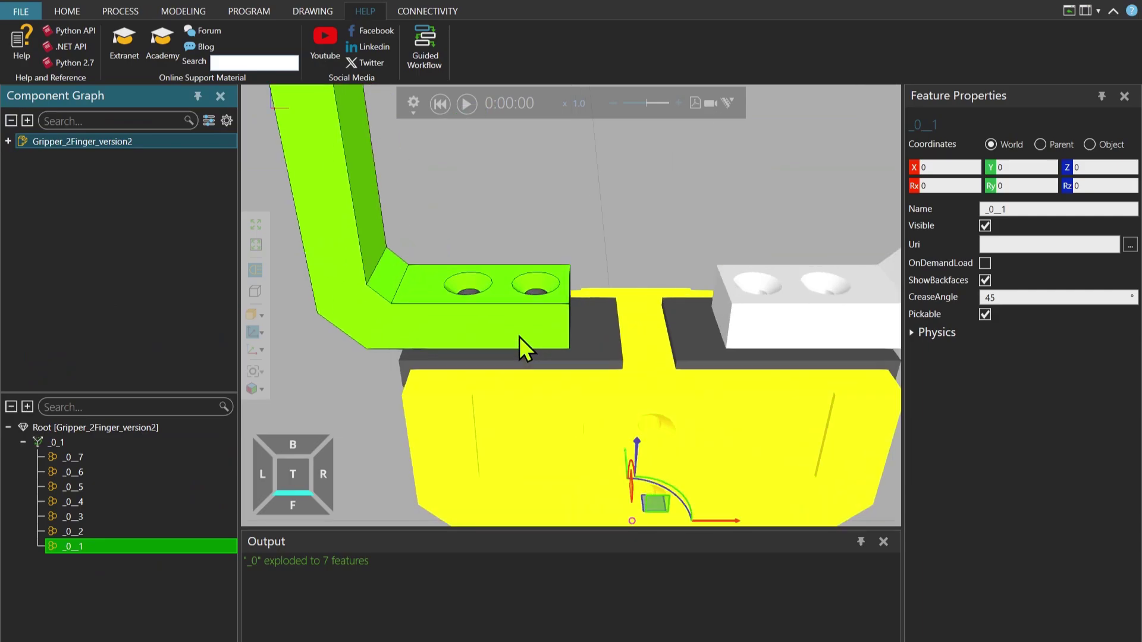
pyautogui.keyDown('ctrl'); pyautogui.click(580, 351); pyautogui.keyUp('ctrl')
pyautogui.keyDown('ctrl'); pyautogui.click(551, 335); pyautogui.keyUp('ctrl')
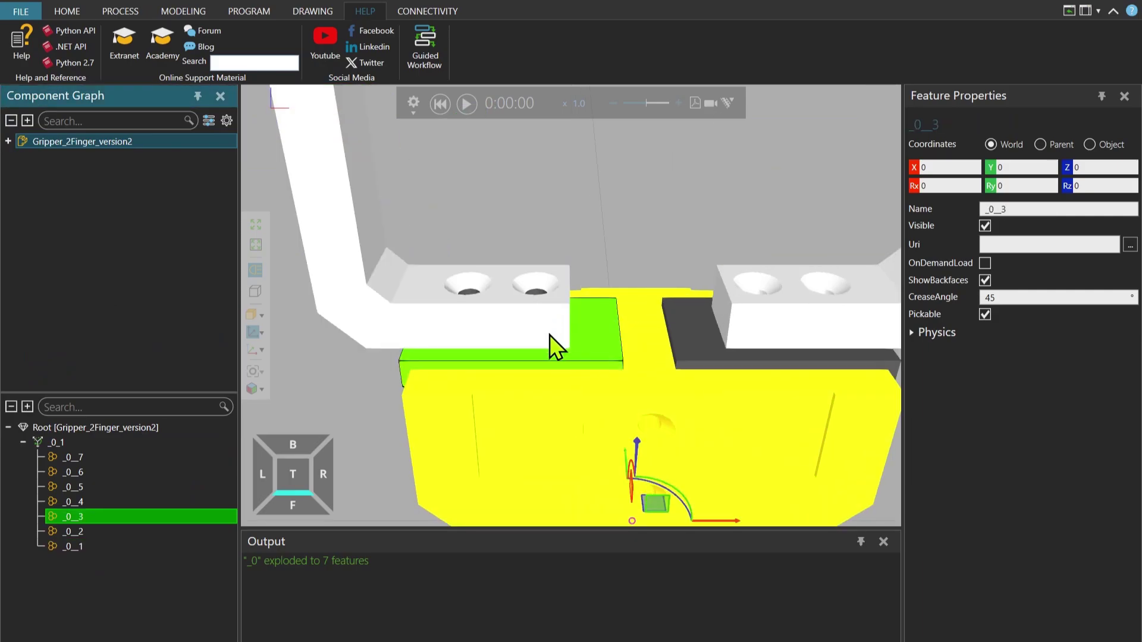
pyautogui.keyDown('ctrl'); pyautogui.click(554, 334); pyautogui.keyUp('ctrl')
pyautogui.scroll(4, 535, 315)
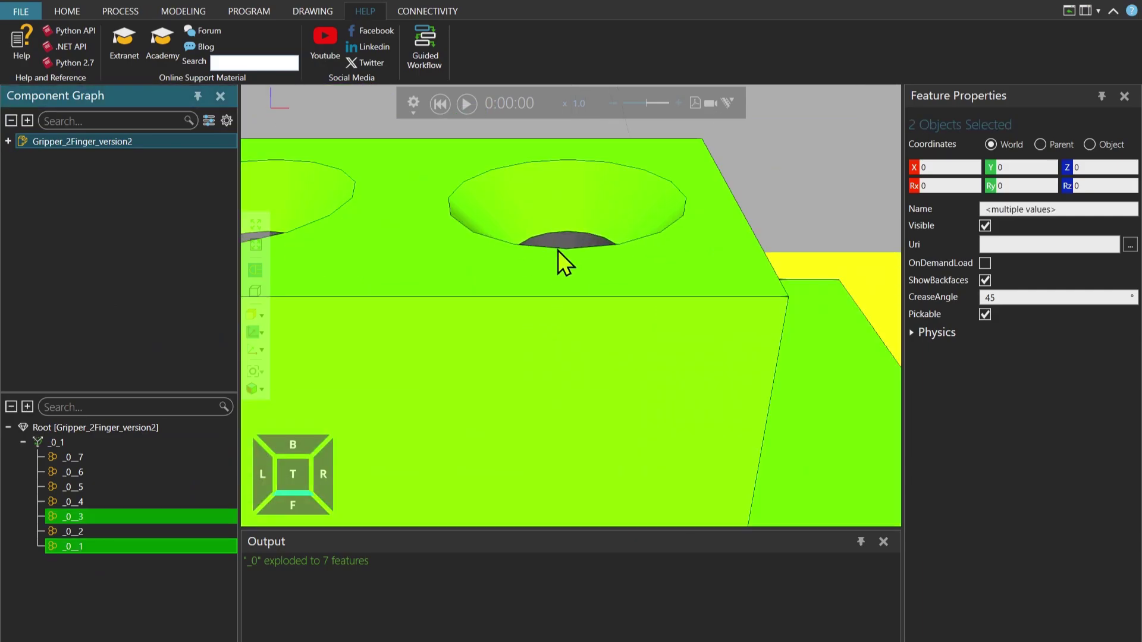
pyautogui.keyDown('ctrl'); pyautogui.click(567, 273); pyautogui.keyUp('ctrl')
pyautogui.scroll(-4, 580, 297)
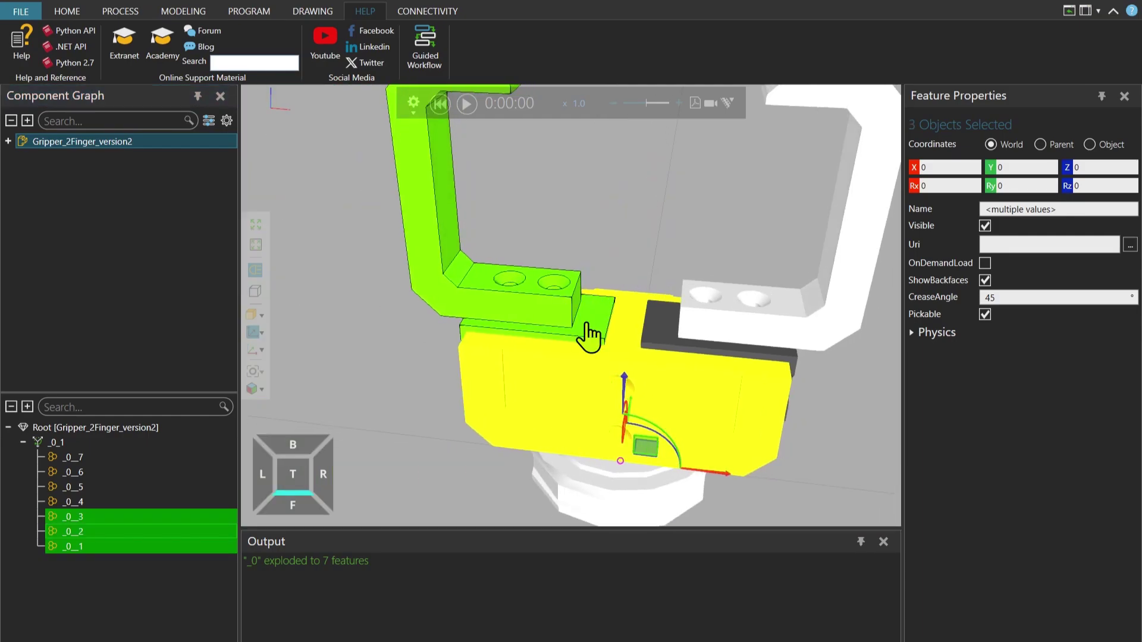
pyautogui.moveTo(588, 337); pyautogui.dragTo(562, 386, button='right')
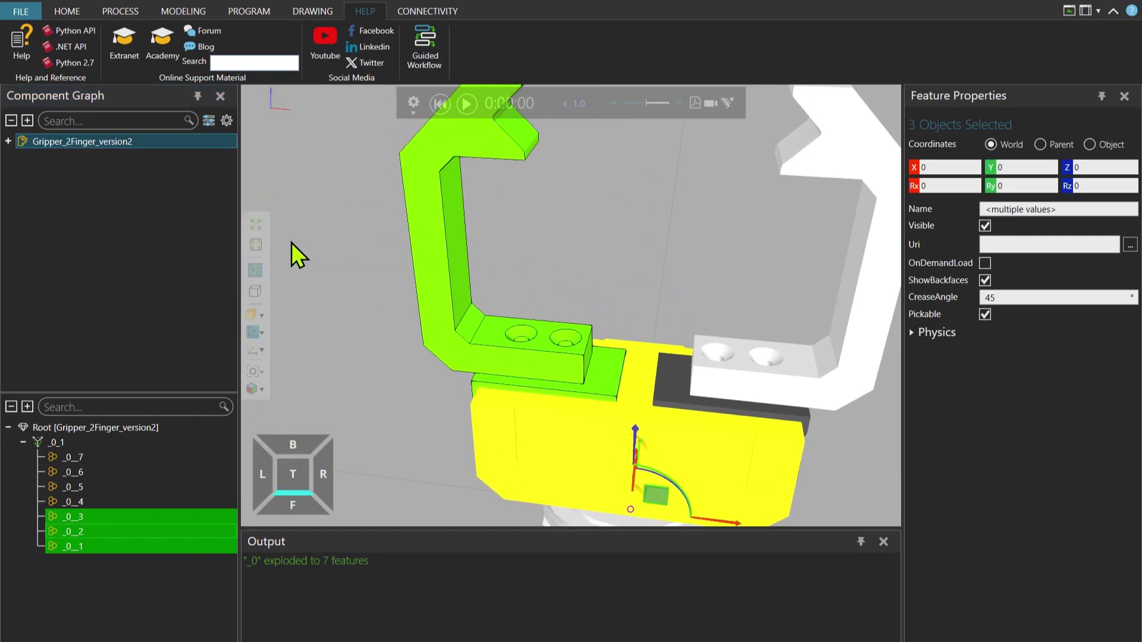
pyautogui.click(431, 66)
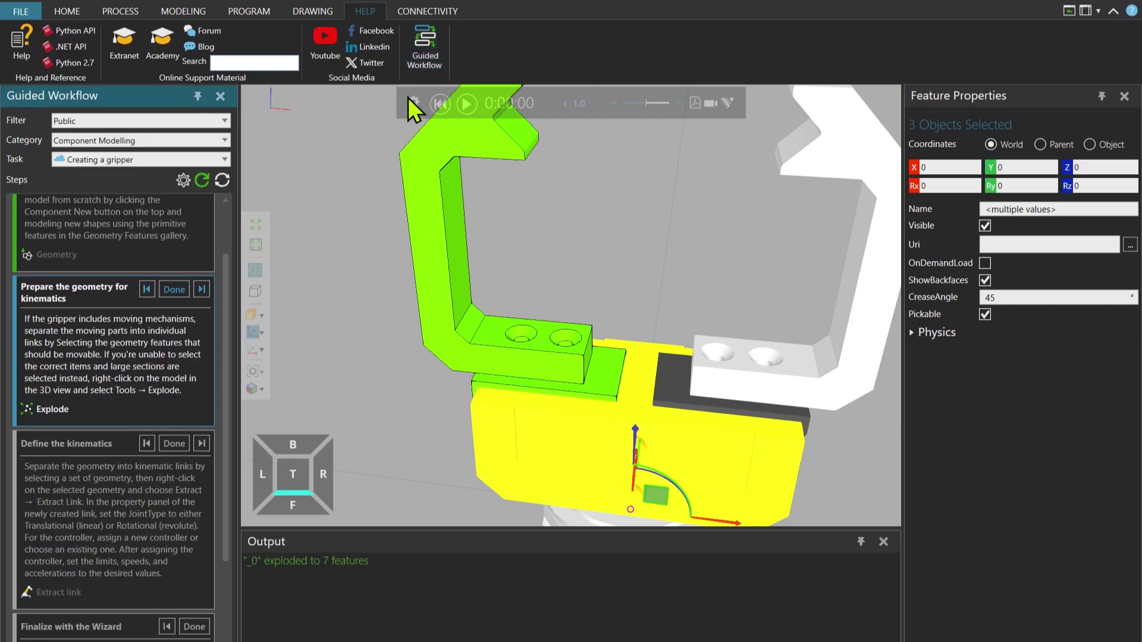
# Mark geometry preparation done and extract the selected left-finger features into Link_1.
pyautogui.click(175, 292)
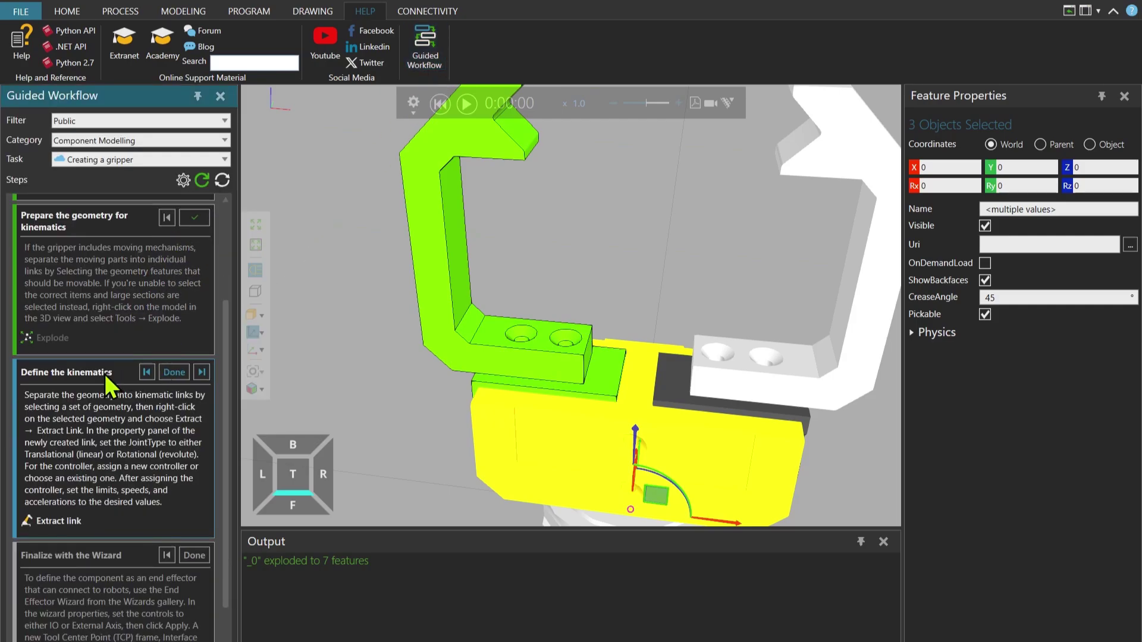
pyautogui.click(52, 526)
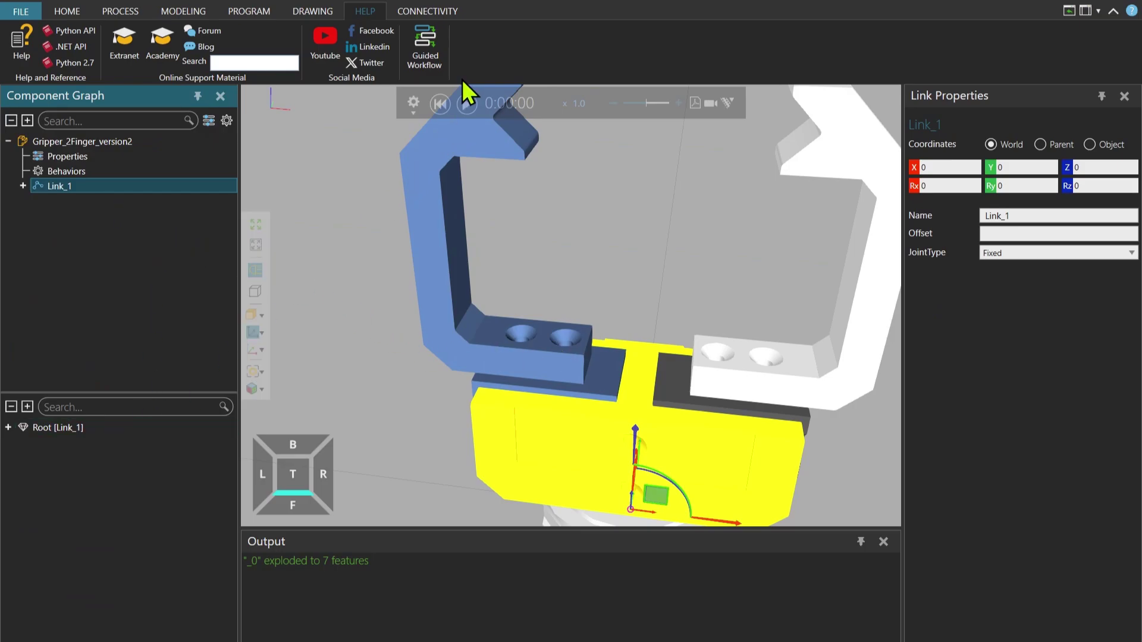
pyautogui.click(432, 63)
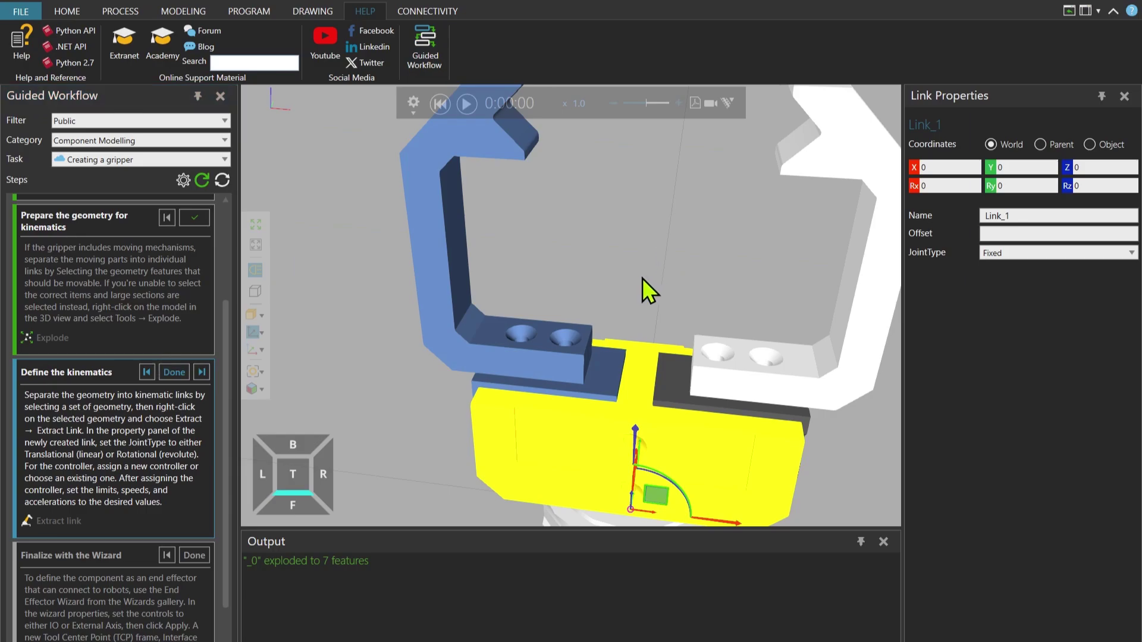
# Add a Workflow behavior and move it under Gripper_2Finger_version2's root Behaviors node.
pyautogui.click(184, 11)
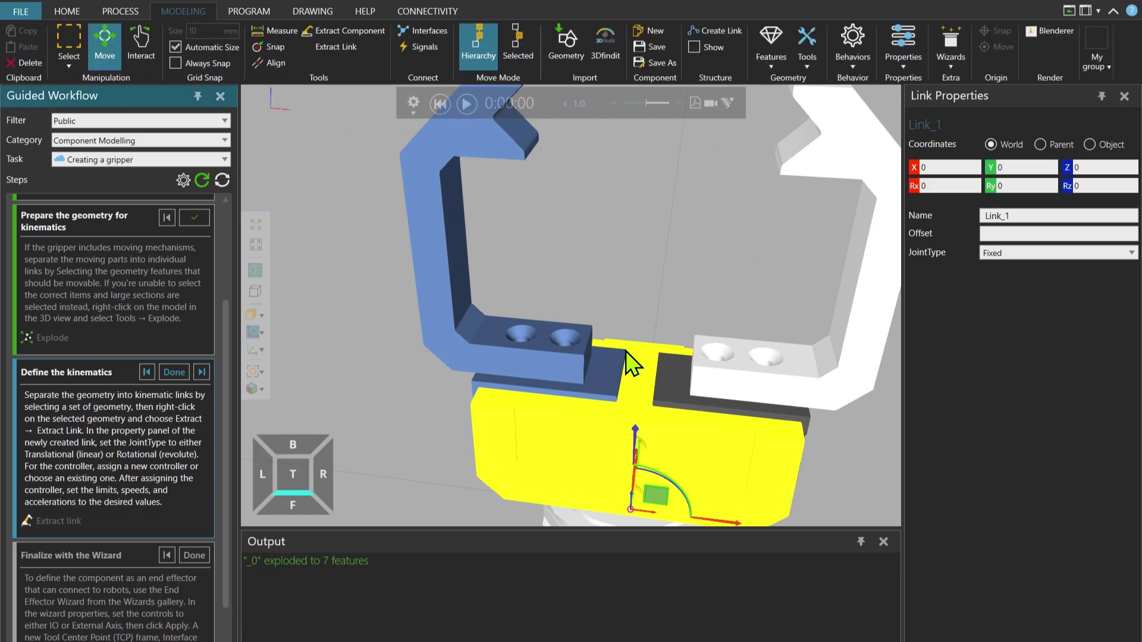
pyautogui.click(855, 65)
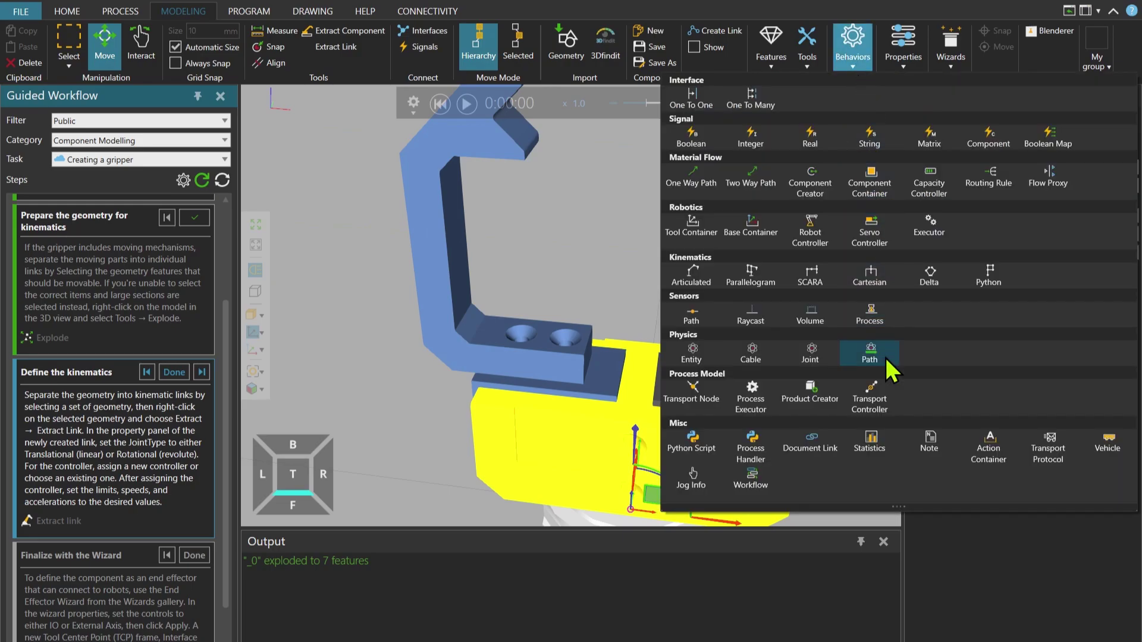
pyautogui.click(754, 491)
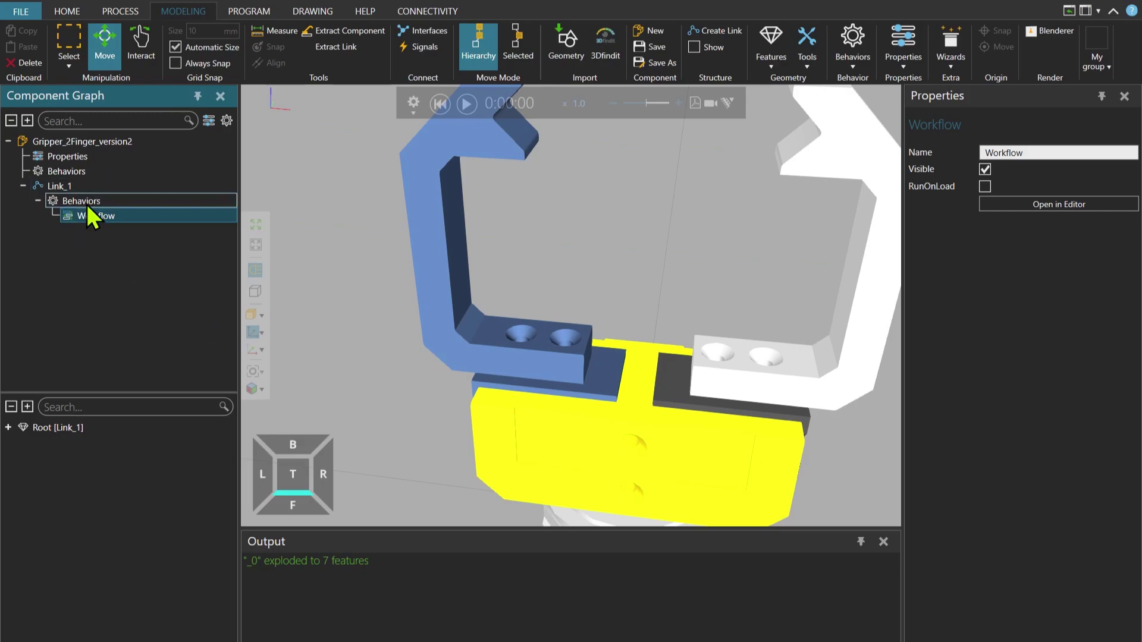
pyautogui.moveTo(95, 216); pyautogui.dragTo(70, 174)
pyautogui.click(24, 171)
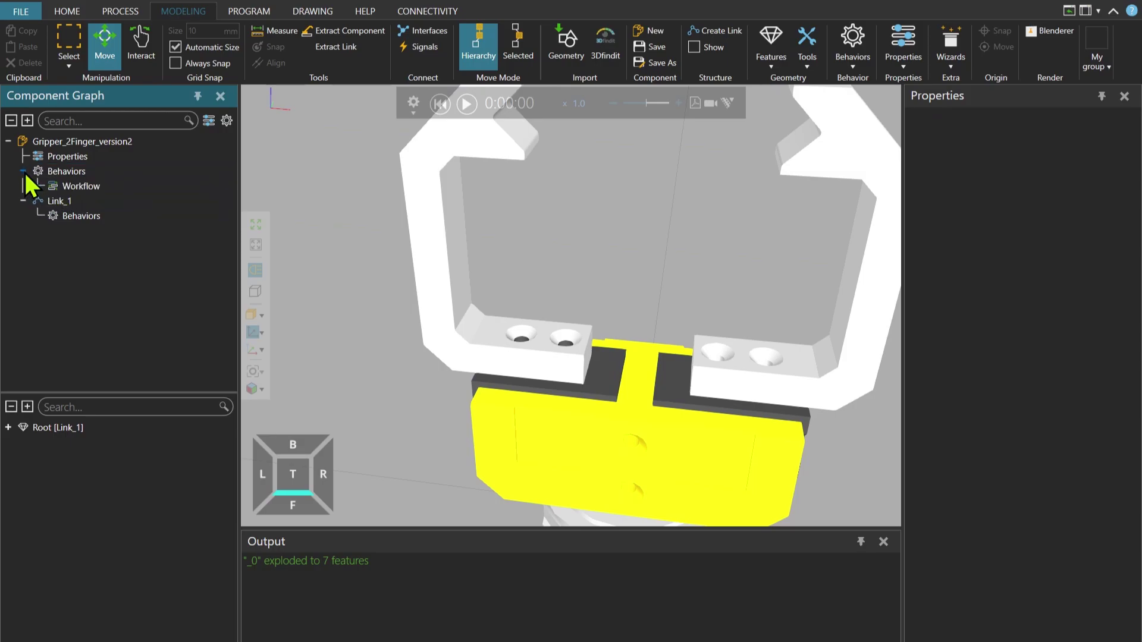
# Open the Workflow behavior in the editor and add a new step.
pyautogui.click(80, 189)
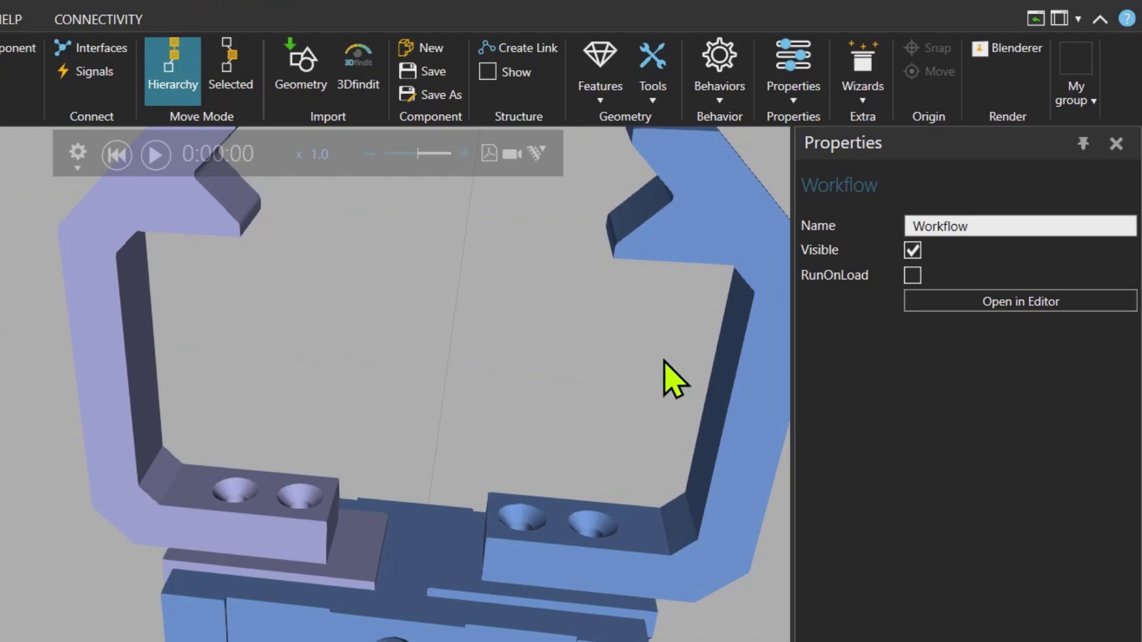
pyautogui.click(987, 305)
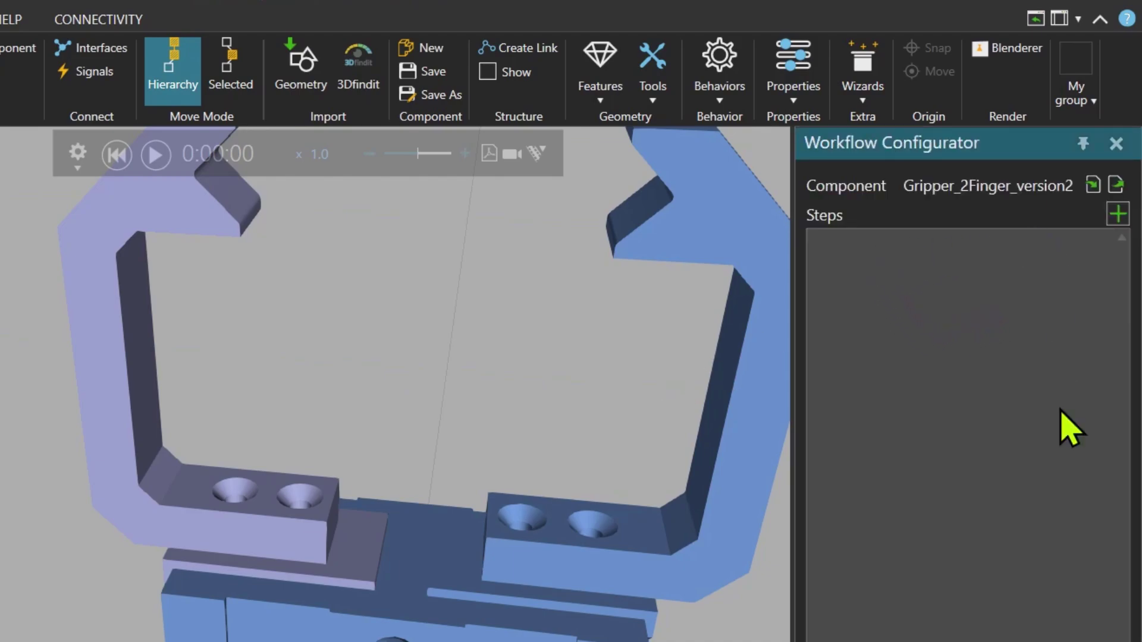
pyautogui.click(1118, 215)
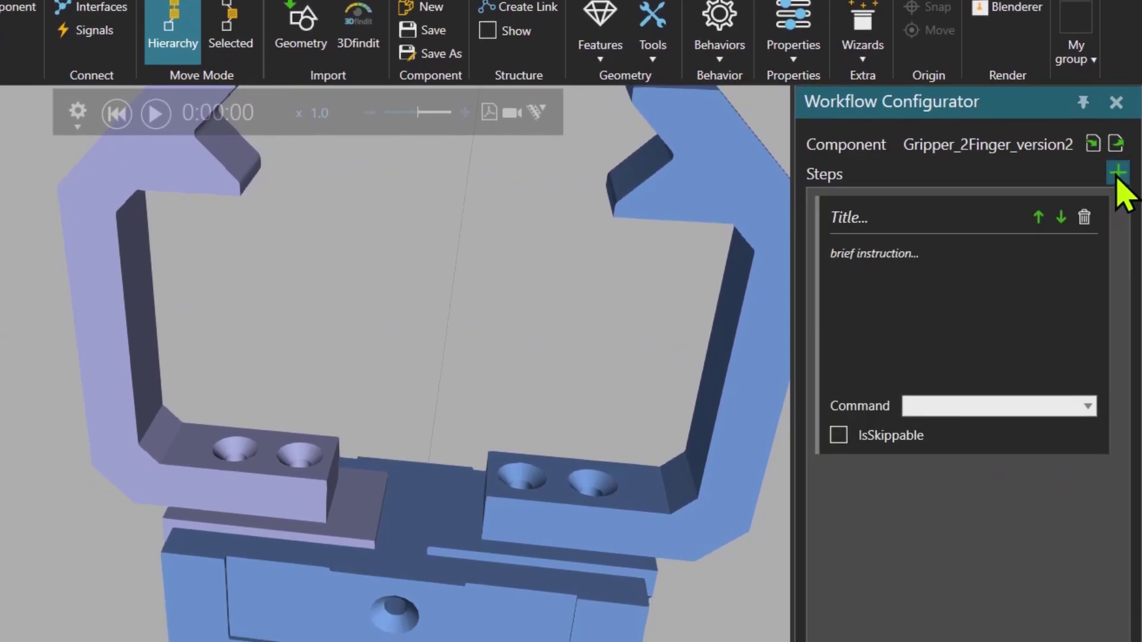
# Title the step 'Use a gripper' with instruction 'Drag it to the robot end effector using PnP tool'.
pyautogui.click(902, 264)
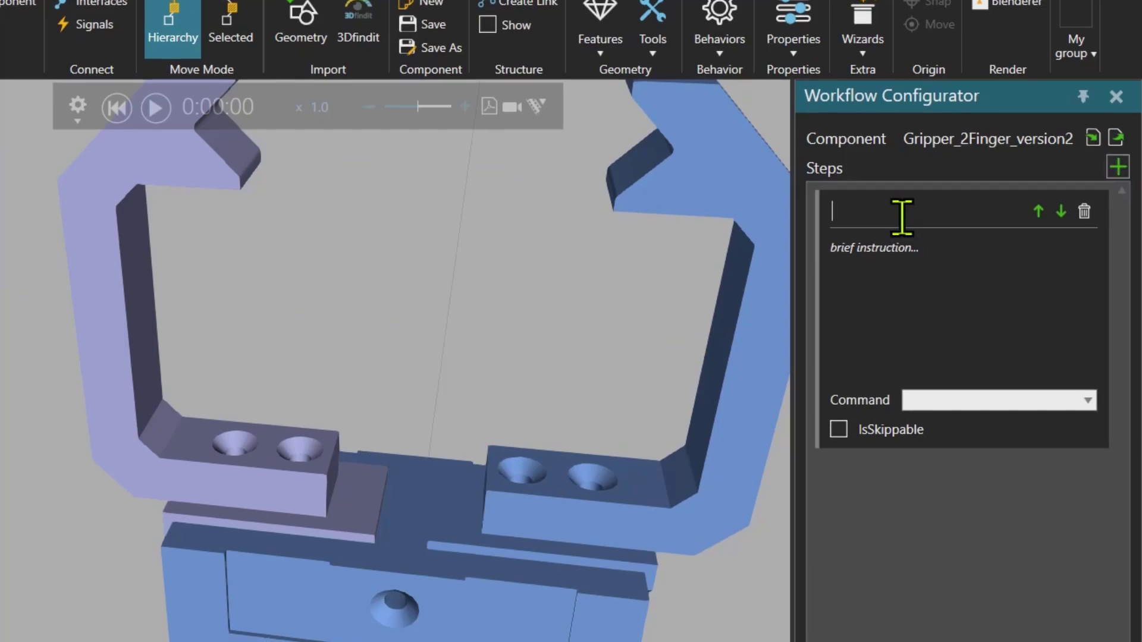
pyautogui.write('Use a ')
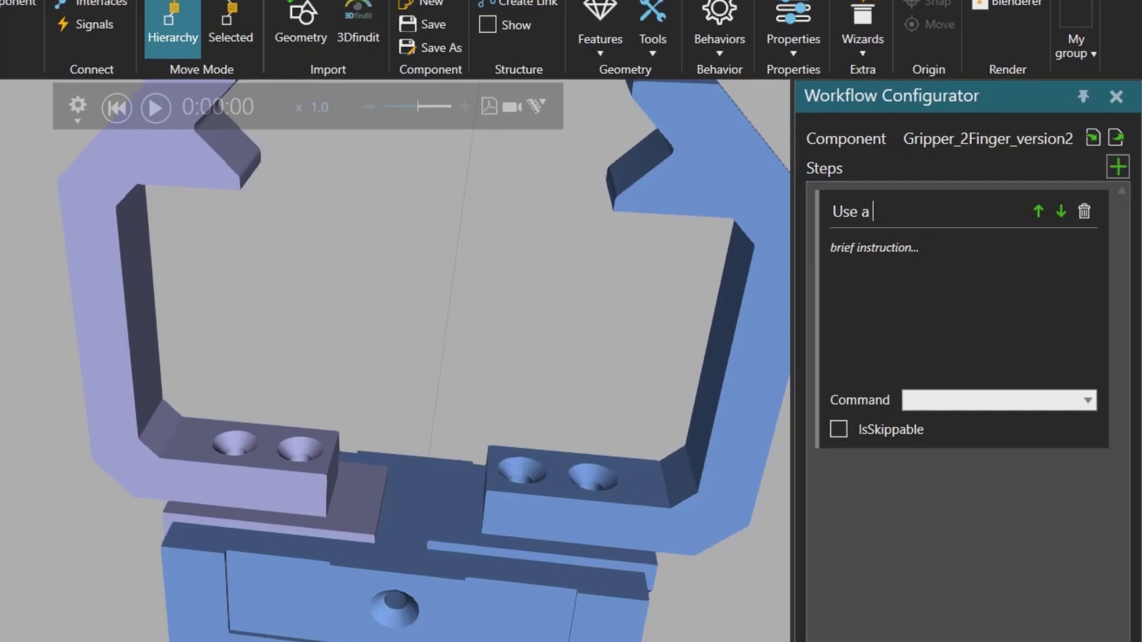
pyautogui.write('gripper')
pyautogui.press('Tab')
pyautogui.write('Dra')
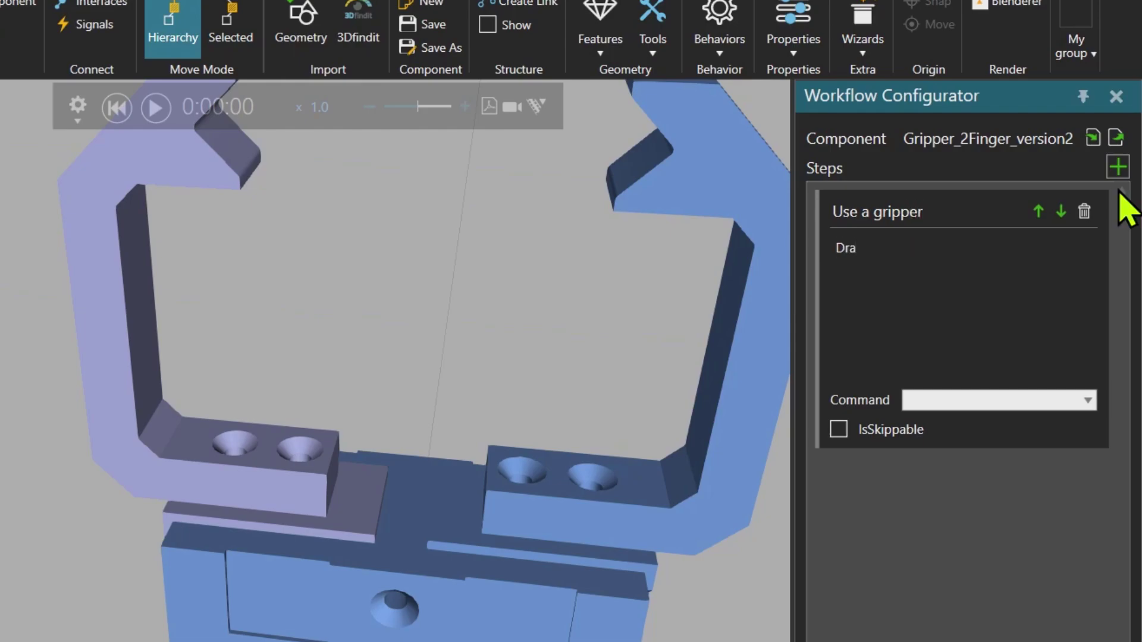
pyautogui.write('g it to the robot')
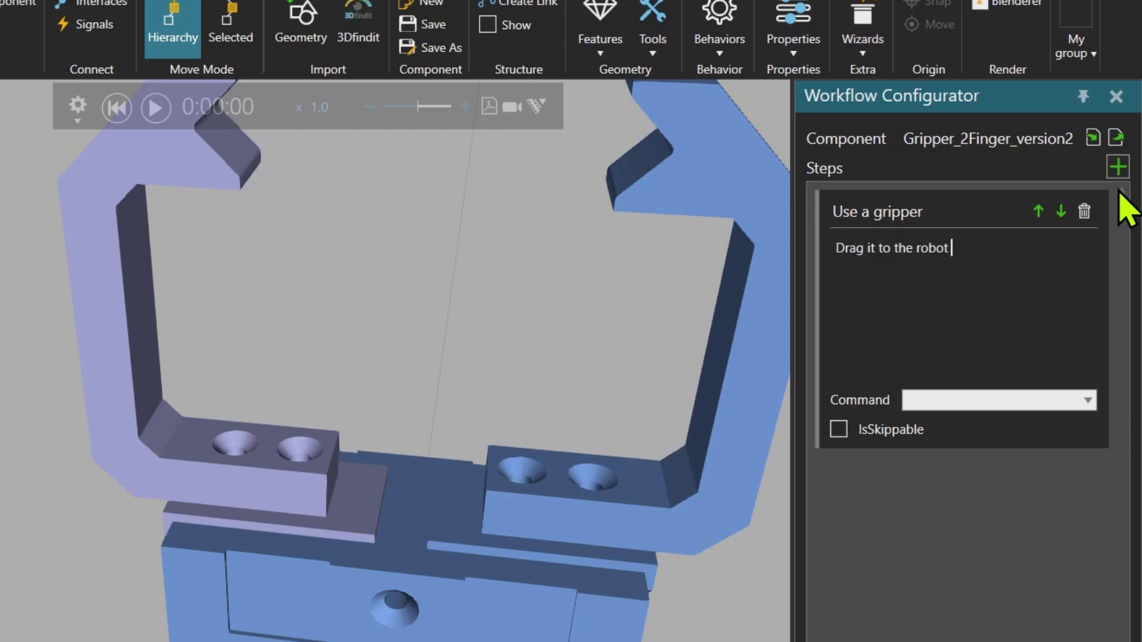
pyautogui.write(' using ')
pyautogui.write('Of')
pyautogui.press('BackSpace')
pyautogui.press('BackSpace')
pyautogui.write('PnP o')
pyautogui.press('BackSpace')
pyautogui.write('toolö')
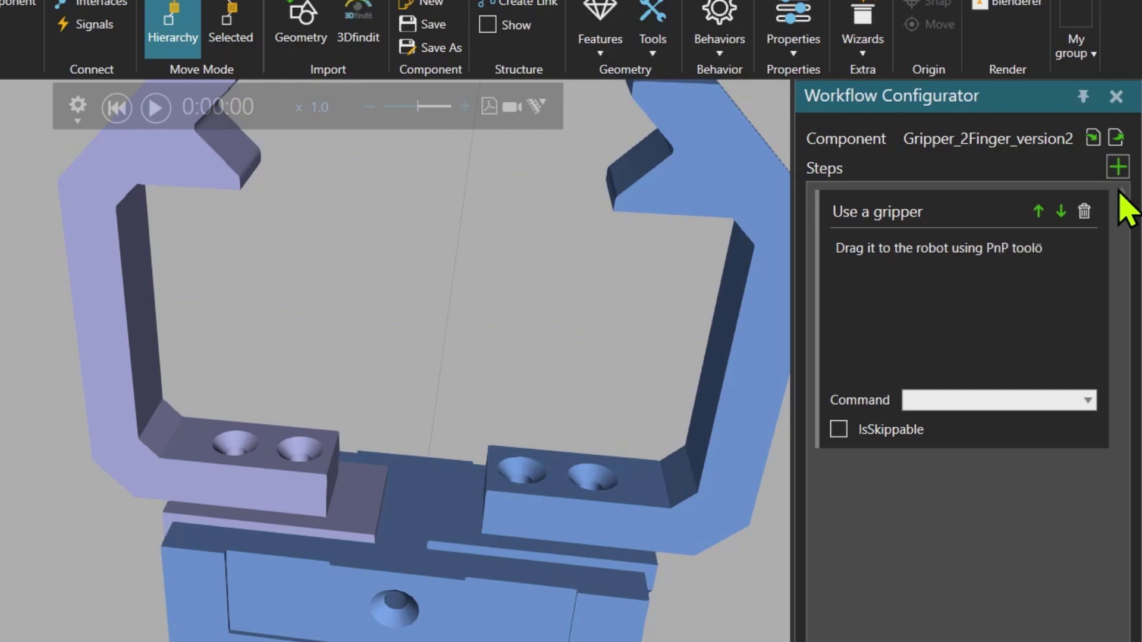
pyautogui.press('BackSpace')
pyautogui.press('BackSpace')
pyautogui.write('end effector')
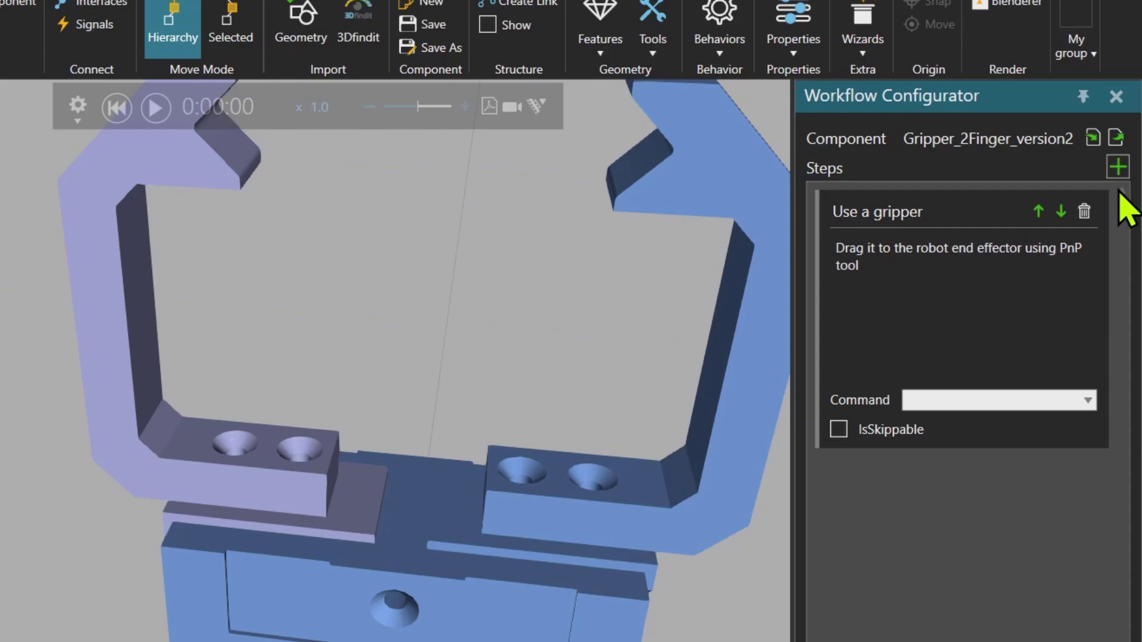
# Save the workflow into Gripper_2Finger_version2 and run it from the gripper's workflow icon.
pyautogui.click(1093, 138)
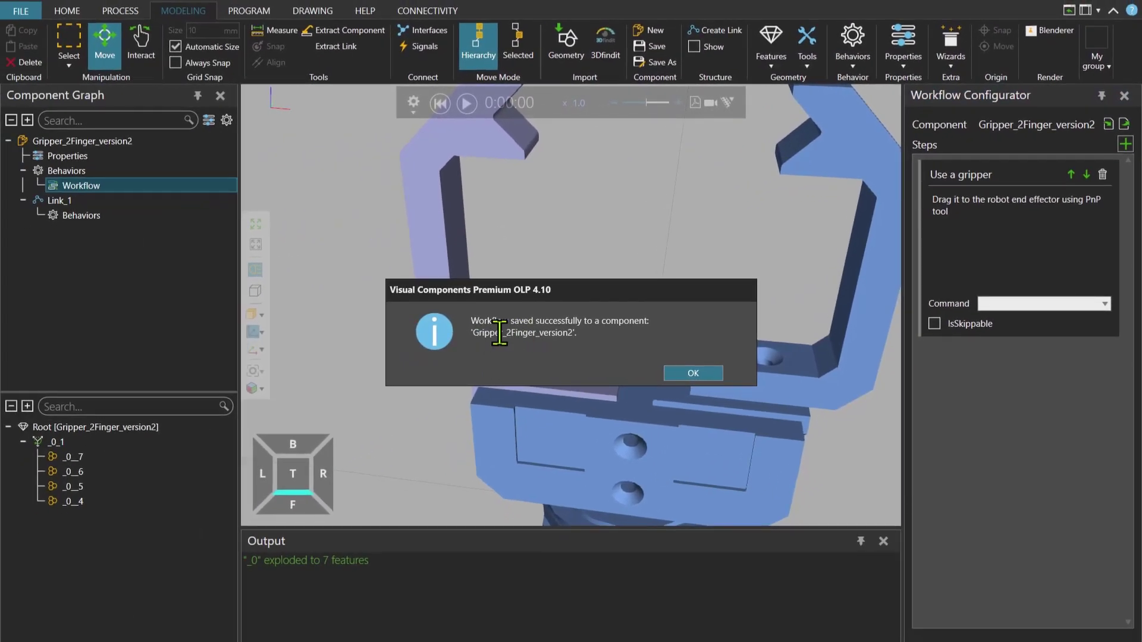
pyautogui.click(690, 373)
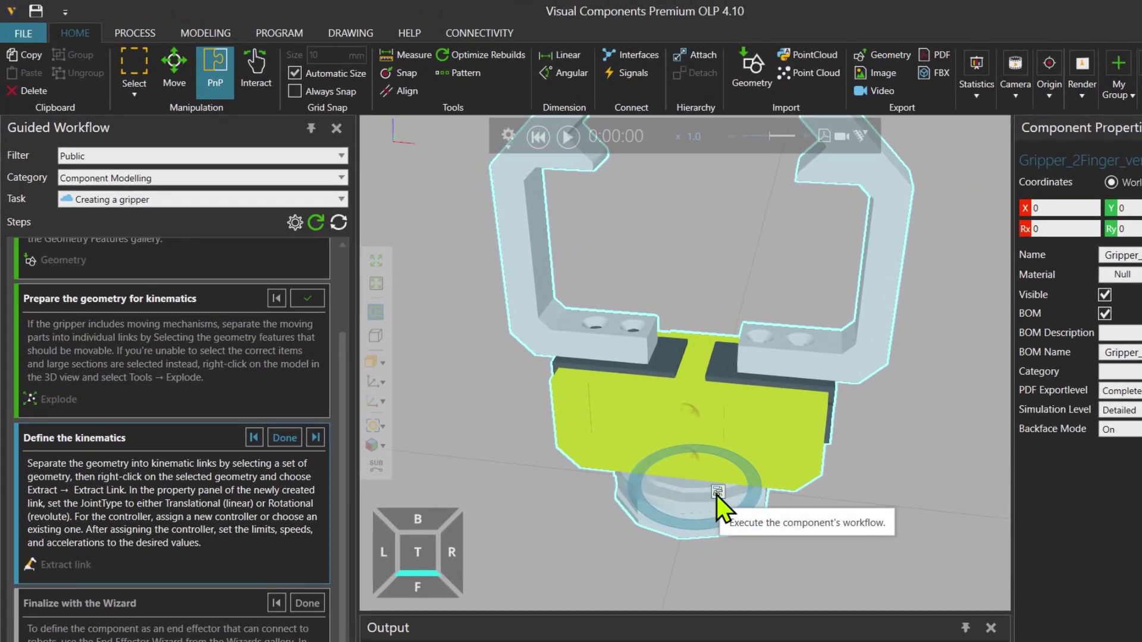
pyautogui.click(718, 491)
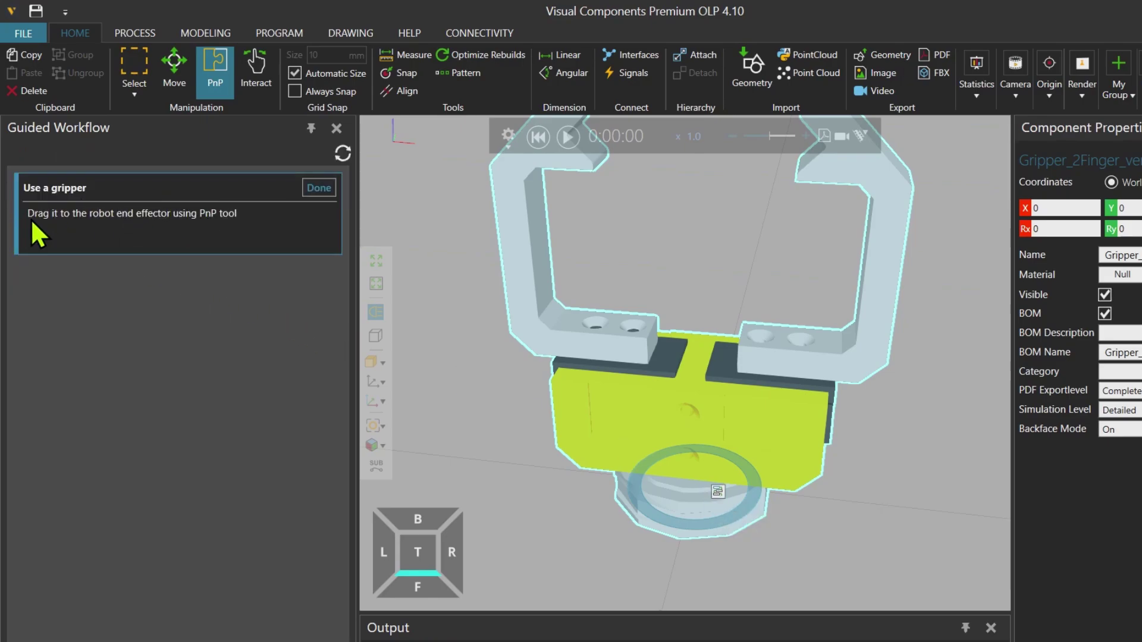
# Mark the Use a gripper step done and close the Guided Workflow panel.
pyautogui.click(329, 191)
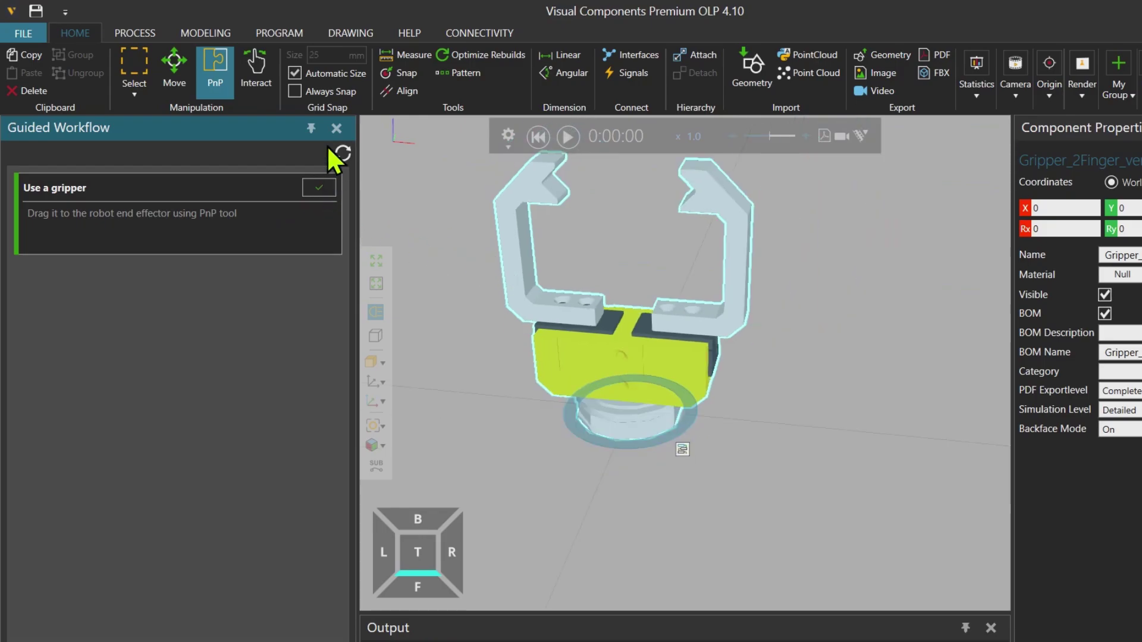
pyautogui.click(327, 121)
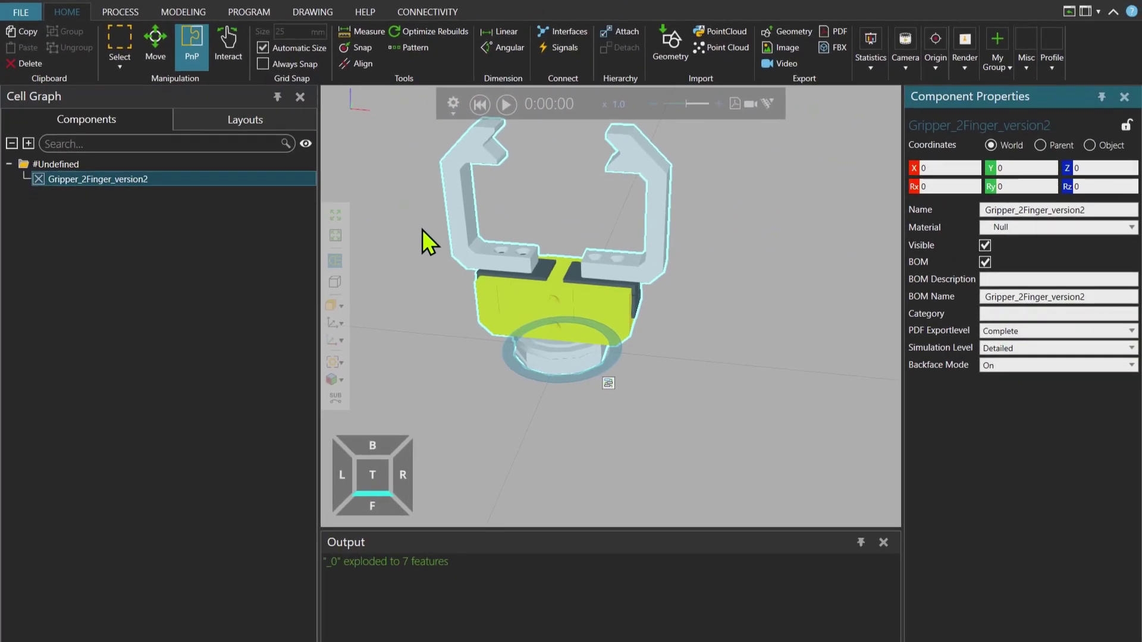
pyautogui.click(368, 14)
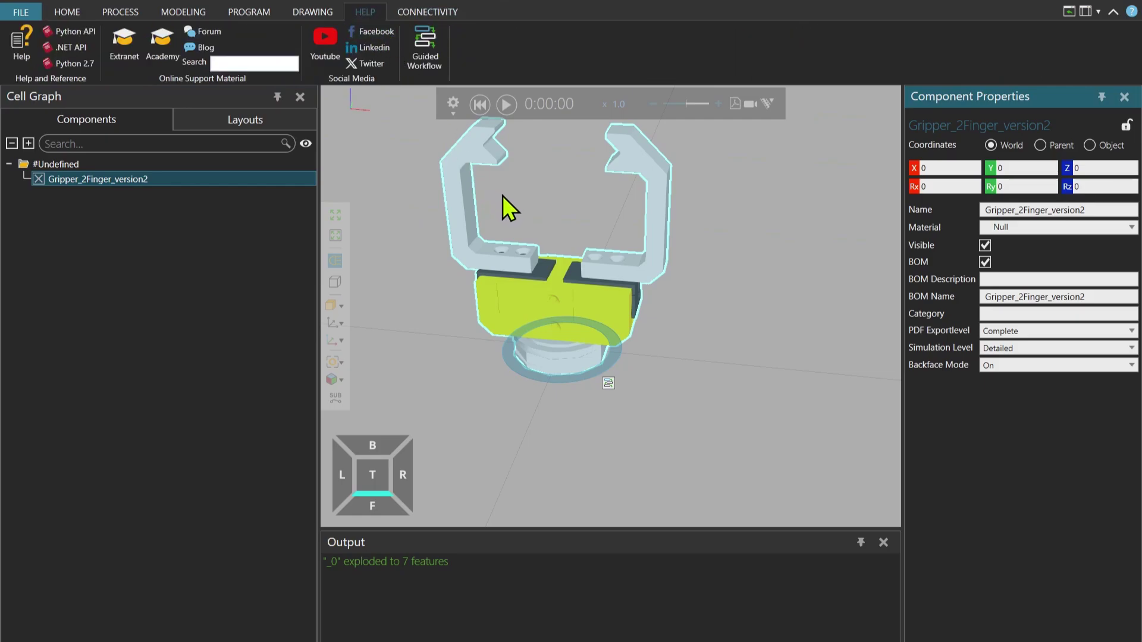
# Reopen Guided Workflow with its Filter set to Local.
pyautogui.click(434, 66)
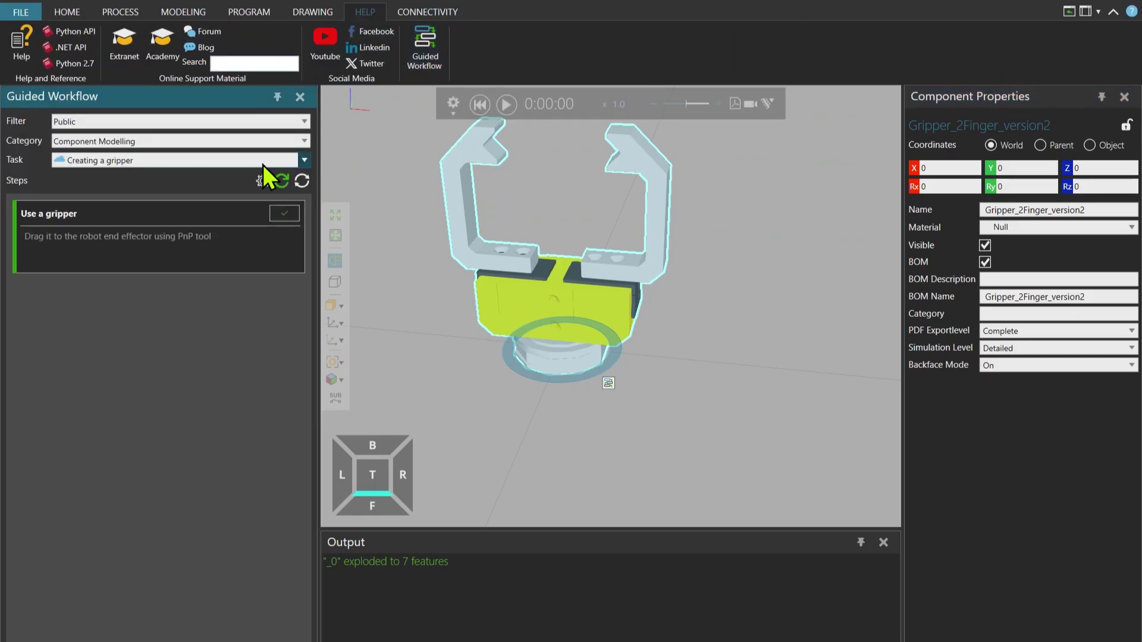
pyautogui.click(148, 123)
pyautogui.click(103, 165)
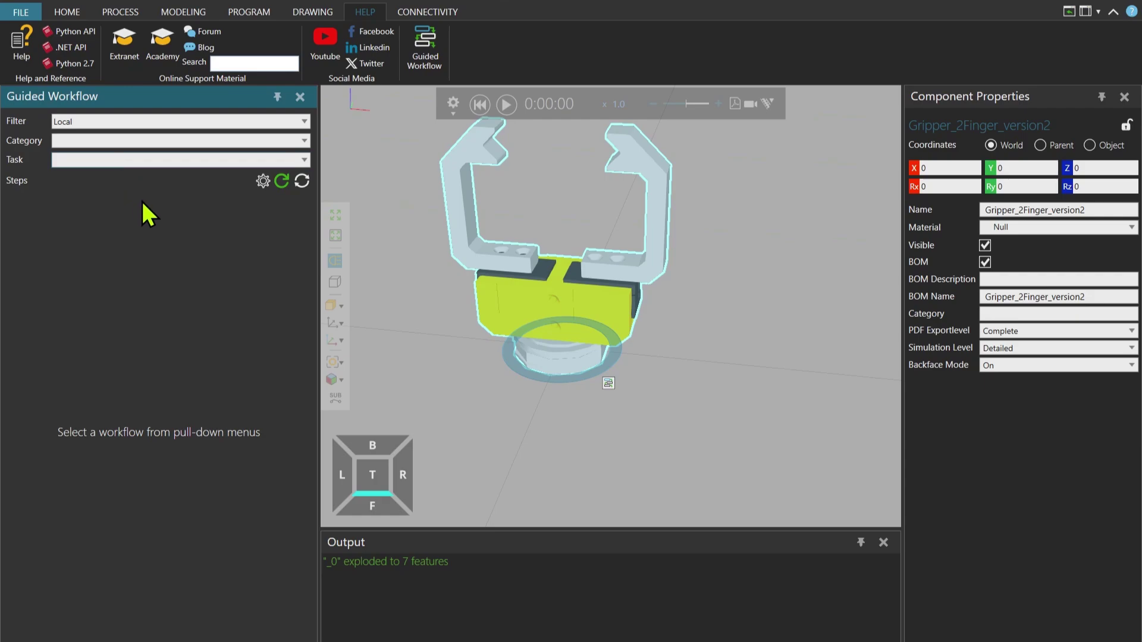
# Start a new local workflow, entering category 'Create Graphics' and task 'Animate and Video'.
pyautogui.click(263, 183)
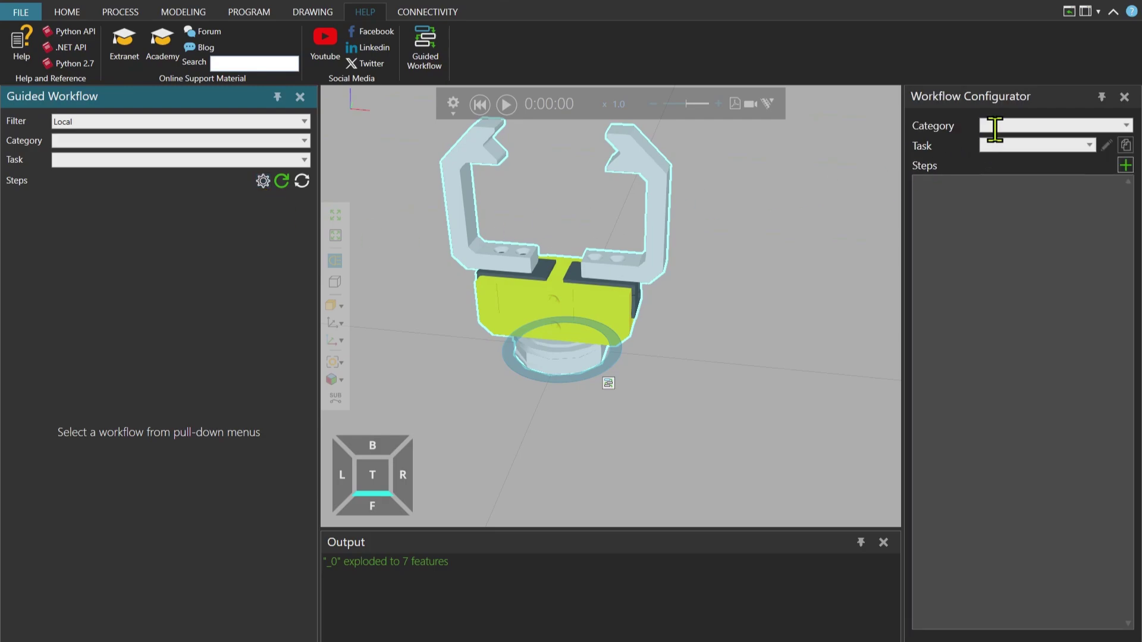
pyautogui.click(995, 126)
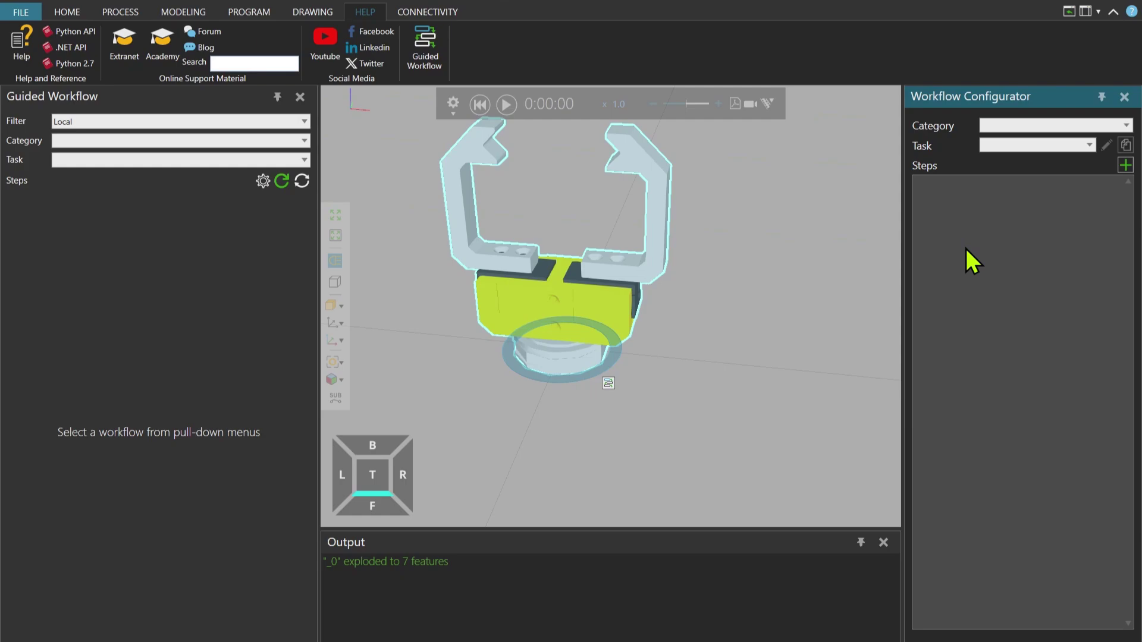
pyautogui.write('Create ')
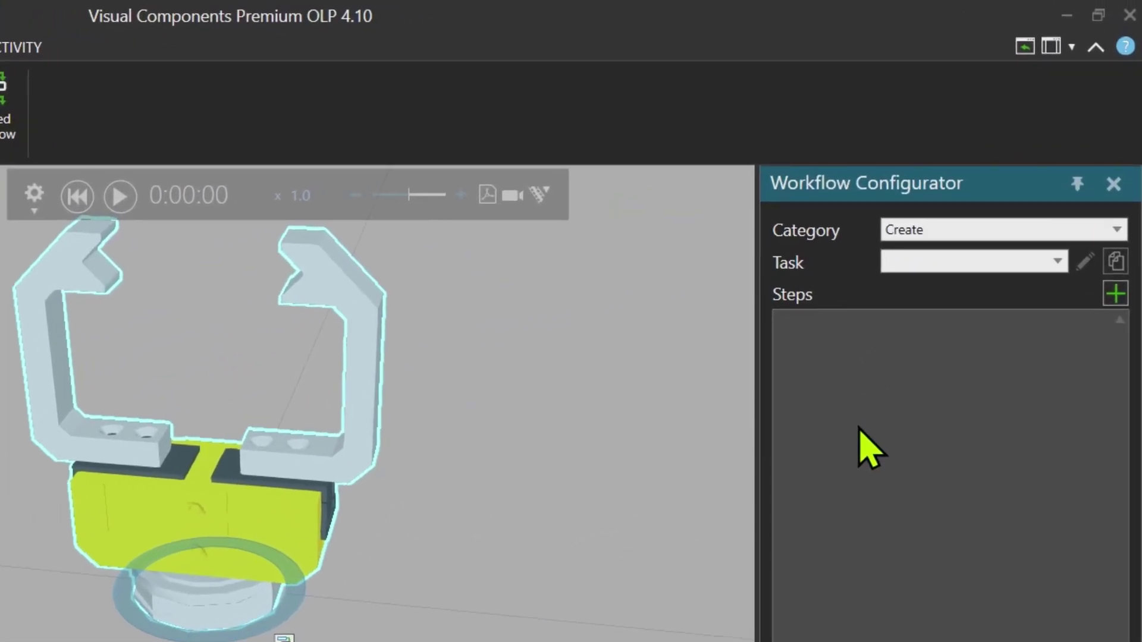
pyautogui.write('Graphics')
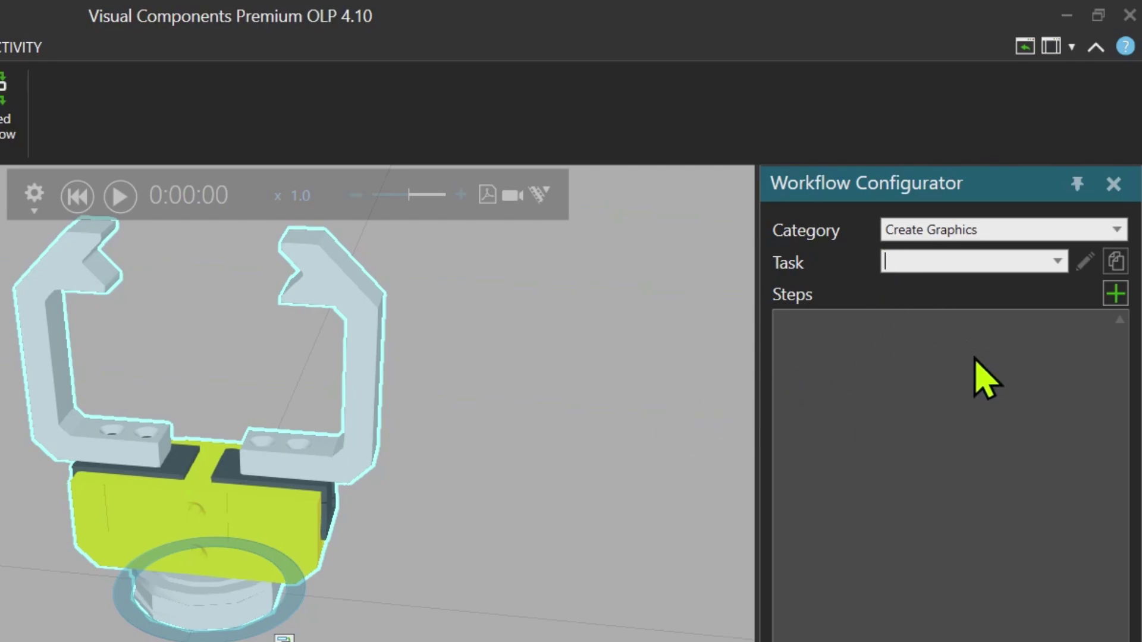
pyautogui.write('Animate')
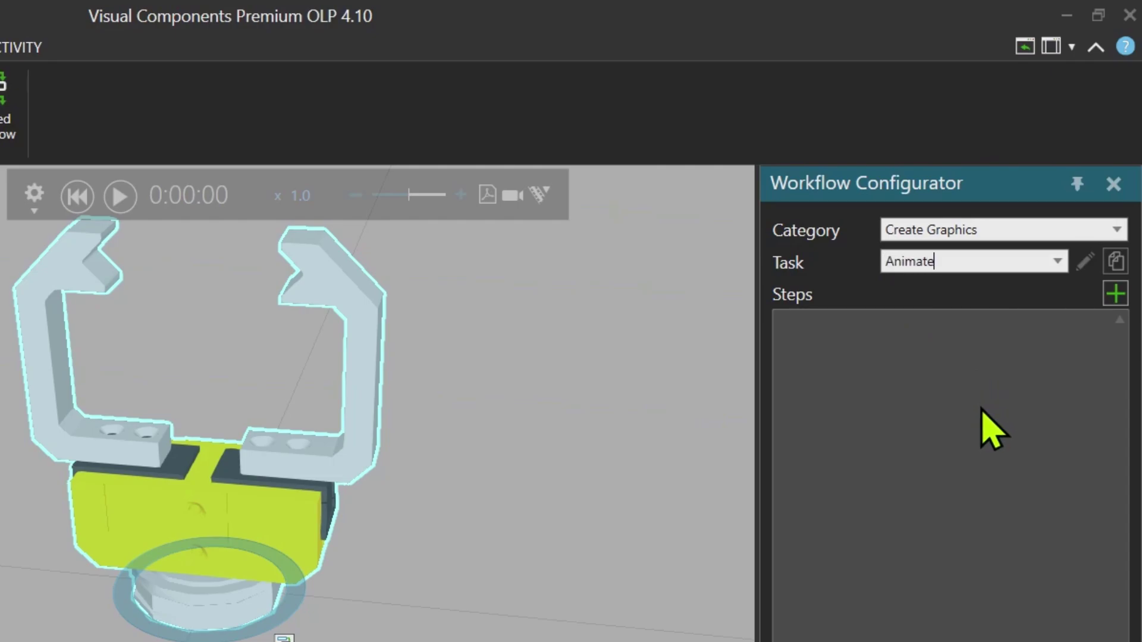
pyautogui.write(' and Video')
# Add a workflow step titled 'Animation'.
pyautogui.click(1114, 294)
pyautogui.click(874, 348)
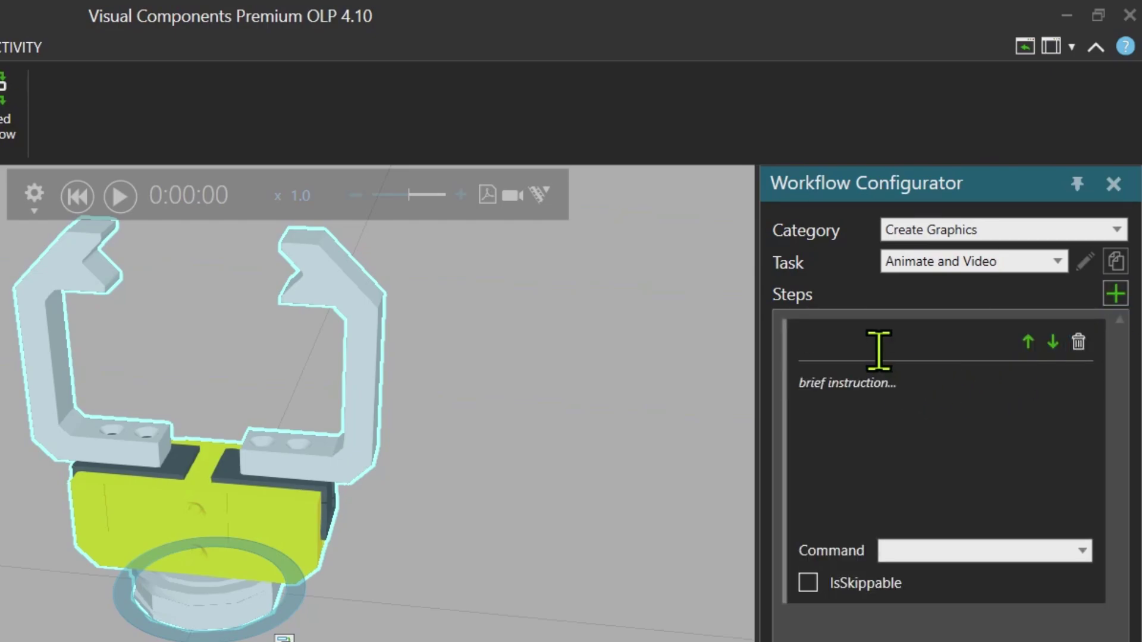
pyautogui.write('Animation')
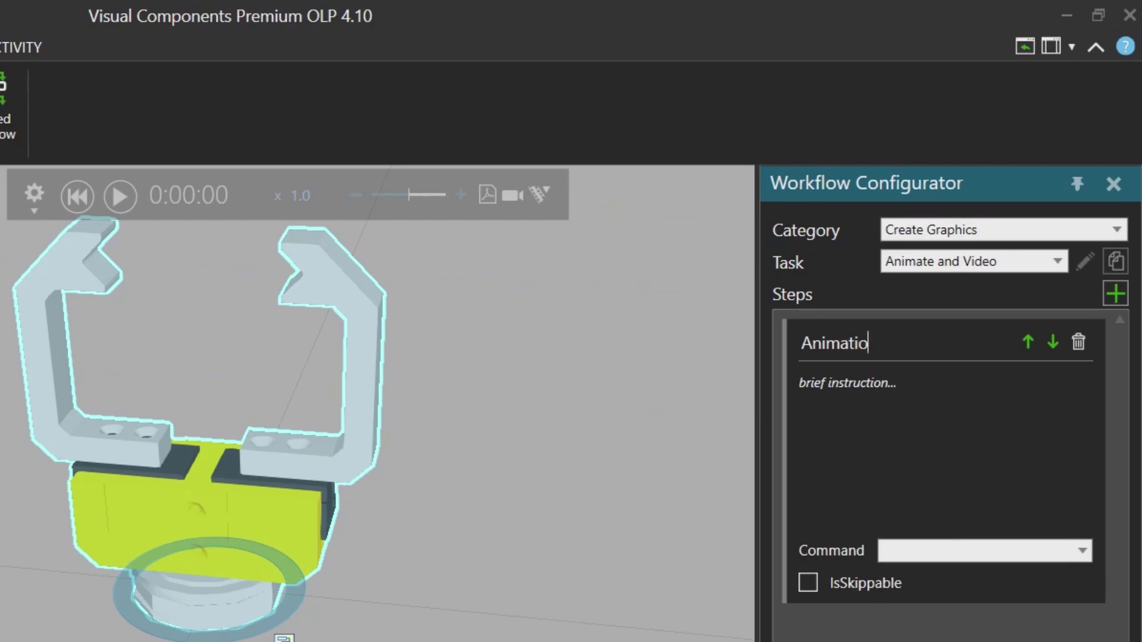
# Paste the animation recording instructions into the Animation step's instruction text.
pyautogui.click(886, 384)
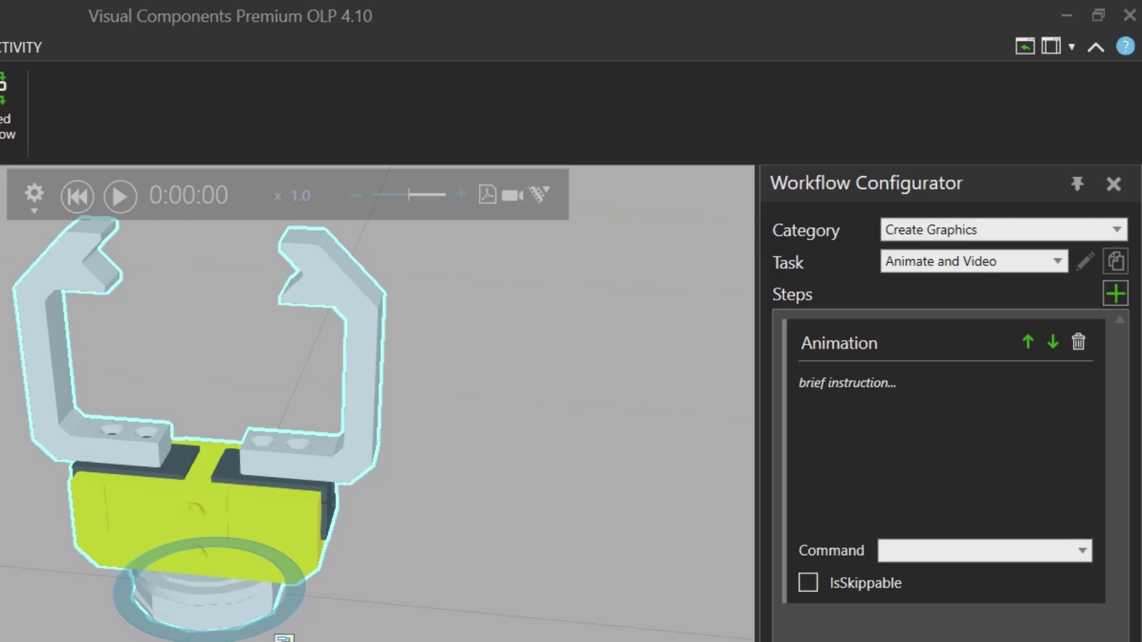
pyautogui.click(862, 408)
pyautogui.rightClick(862, 411)
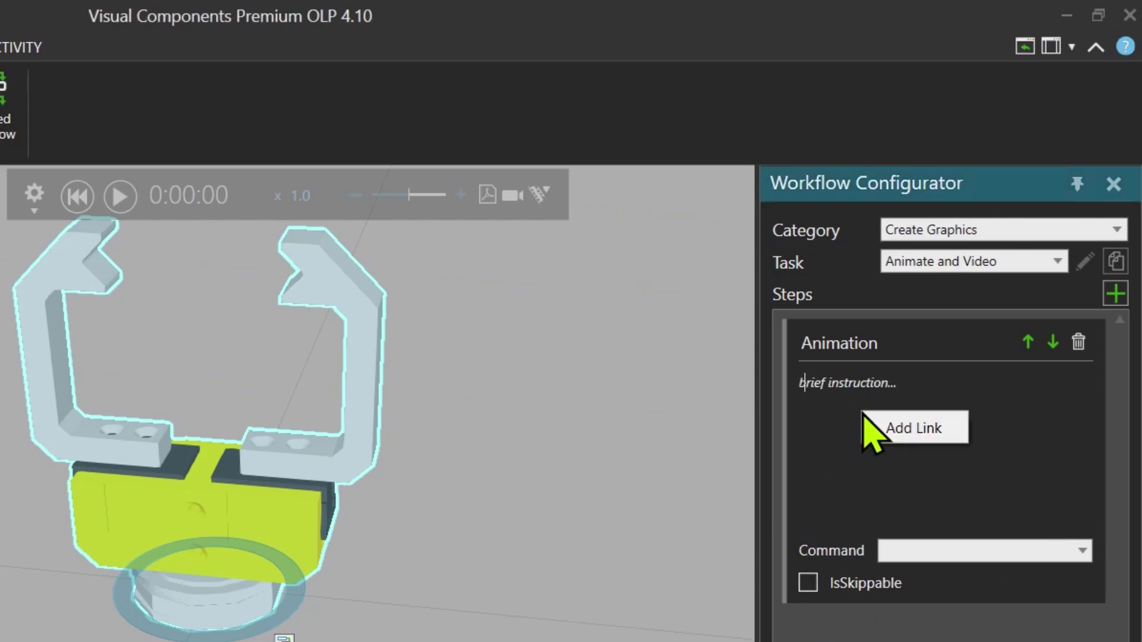
pyautogui.click(901, 428)
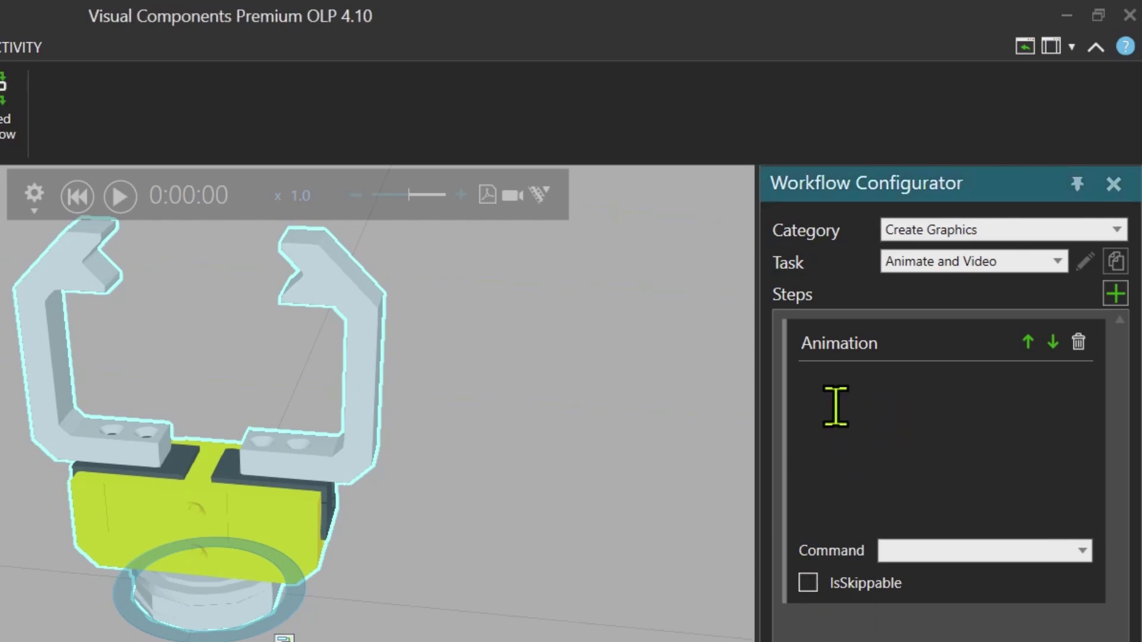
pyautogui.rightClick(835, 384)
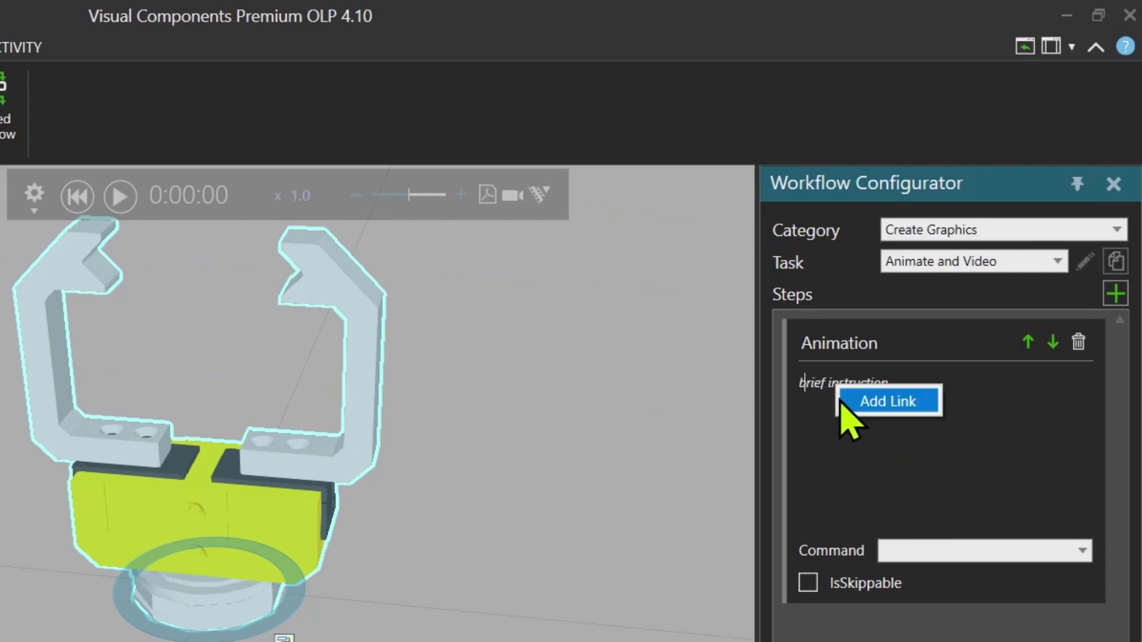
pyautogui.click(816, 390)
pyautogui.hotkey('ctrl', 'v')
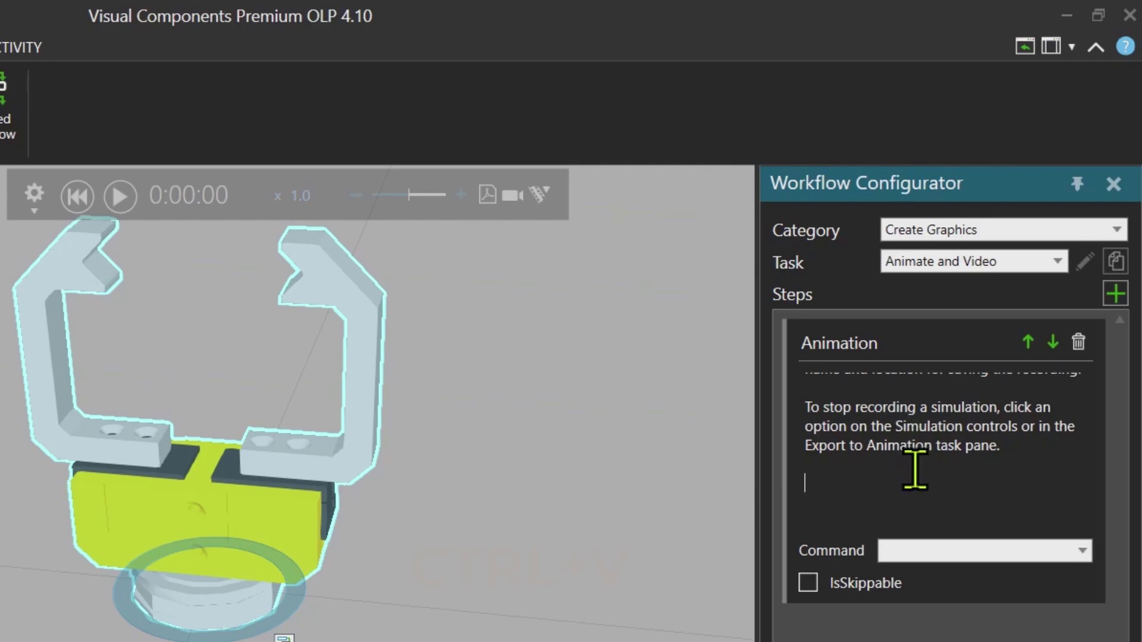
# Search 'anima' and assign ExportToAnimation as the Animation step's command.
pyautogui.click(935, 548)
pyautogui.write('anma')
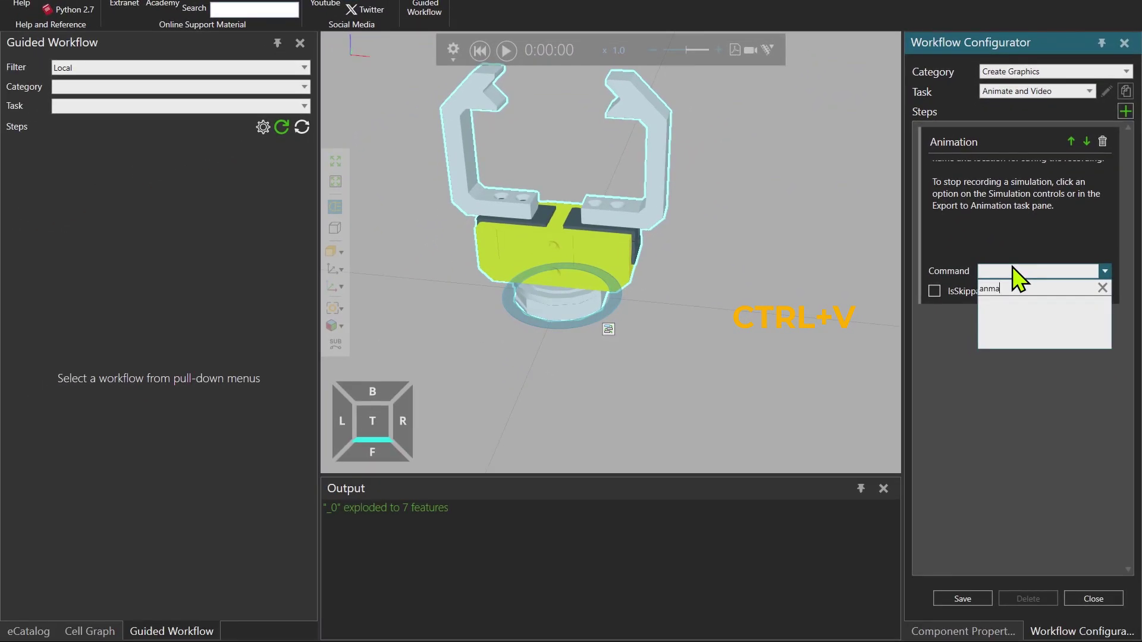
pyautogui.press('BackSpace')
pyautogui.write('ima')
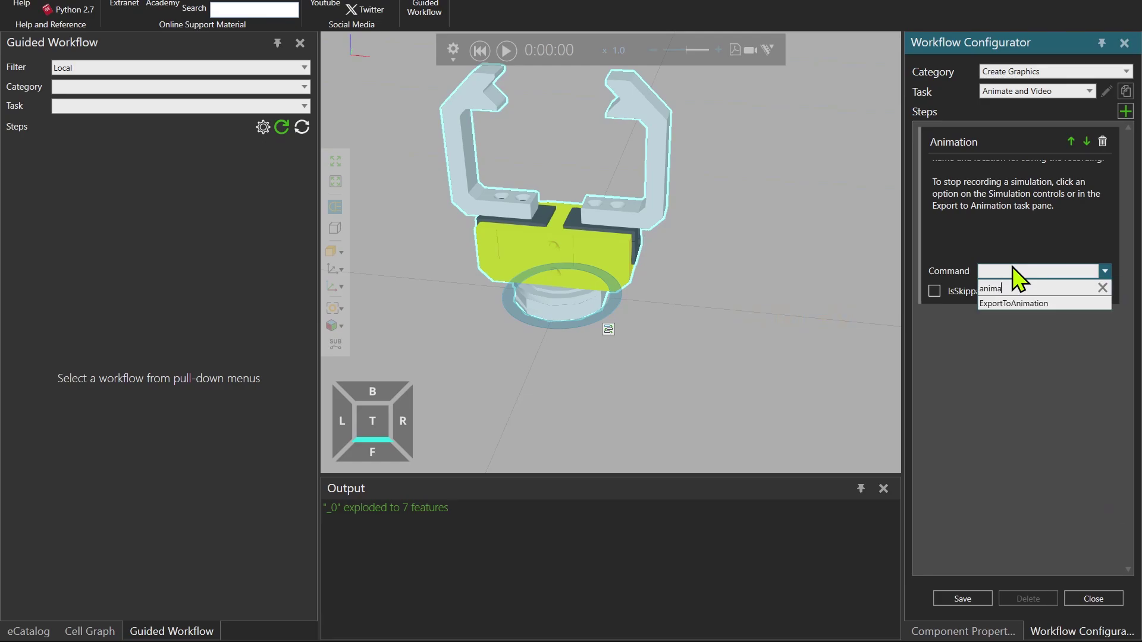
pyautogui.click(1041, 302)
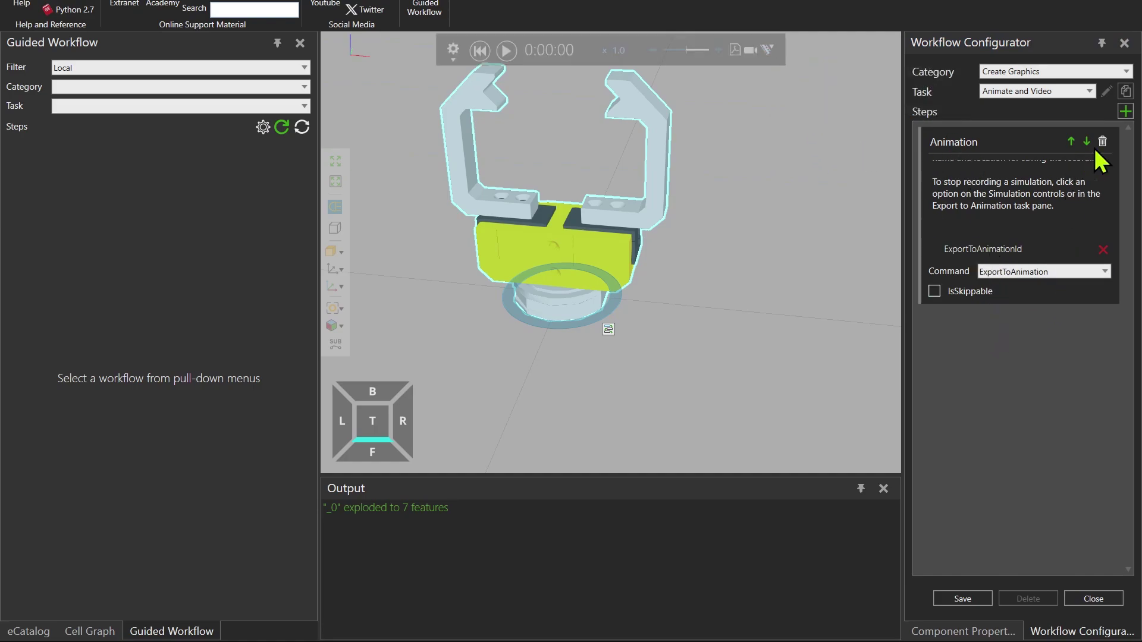
# Add a second step titled 'Create Video' and paste its video recording instructions.
pyautogui.click(1125, 111)
pyautogui.click(1007, 326)
pyautogui.write('Create ')
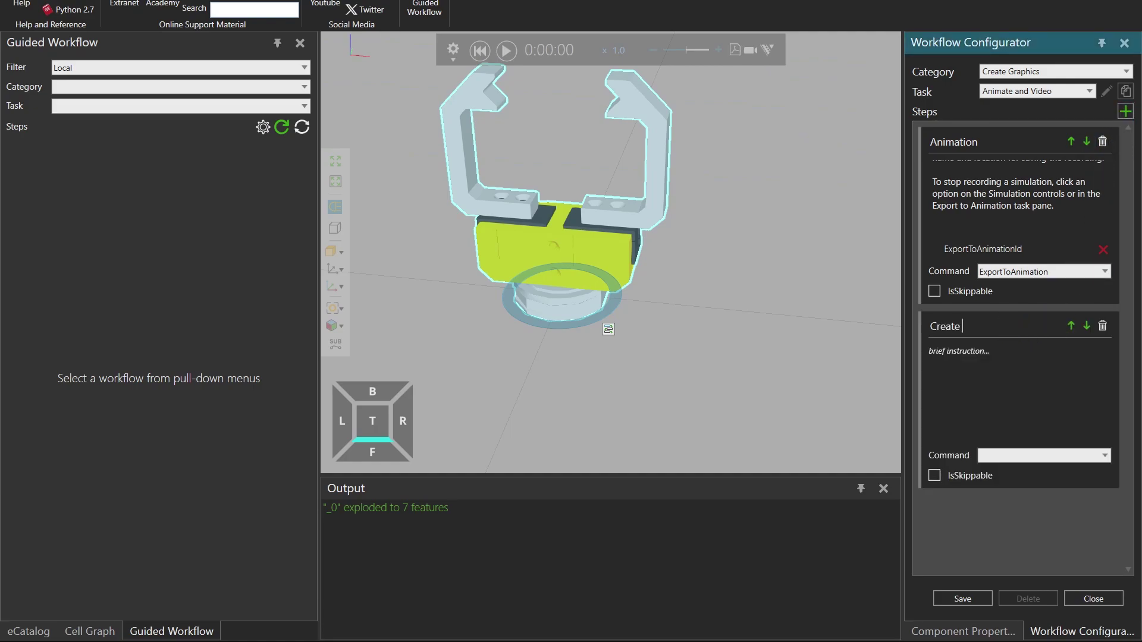
pyautogui.write('Video')
pyautogui.click(989, 364)
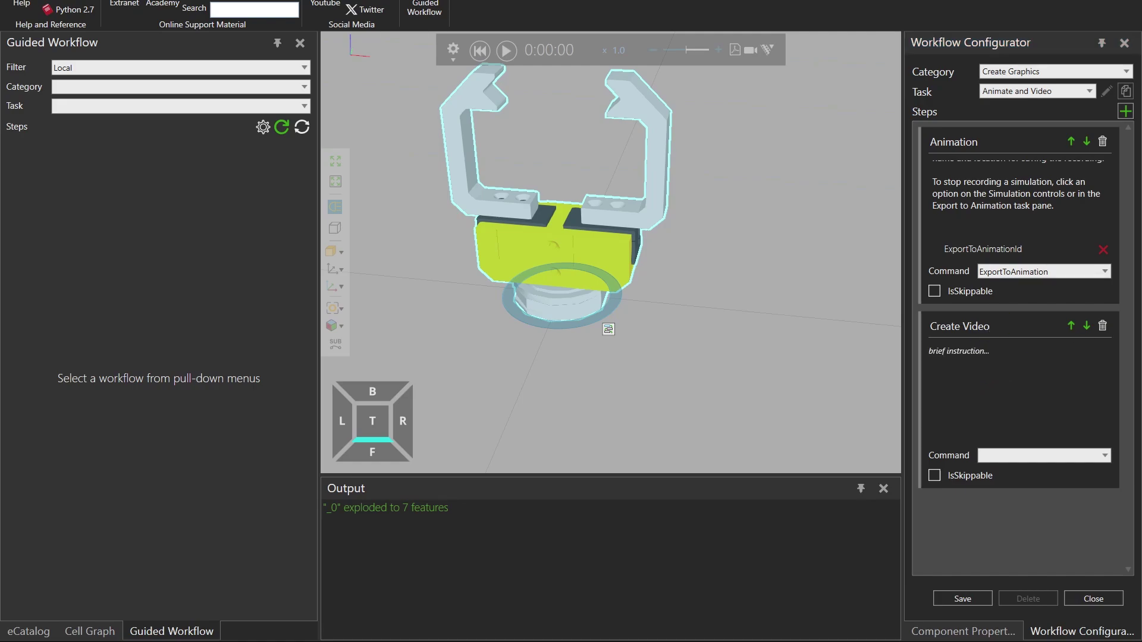
pyautogui.click(979, 377)
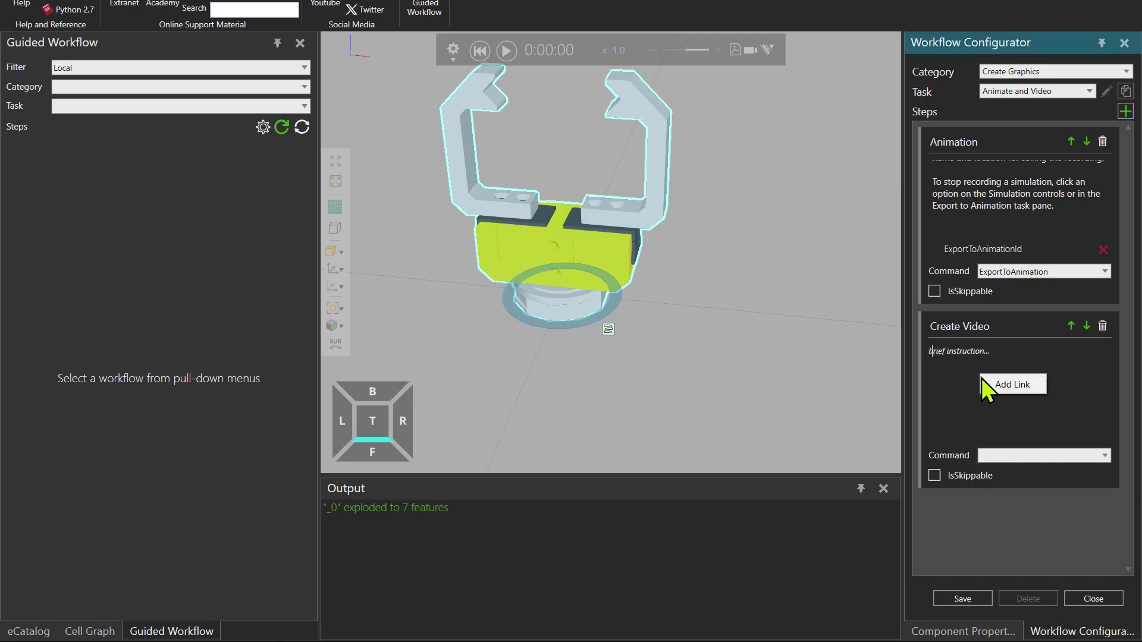
pyautogui.hotkey('ctrl', 'v')
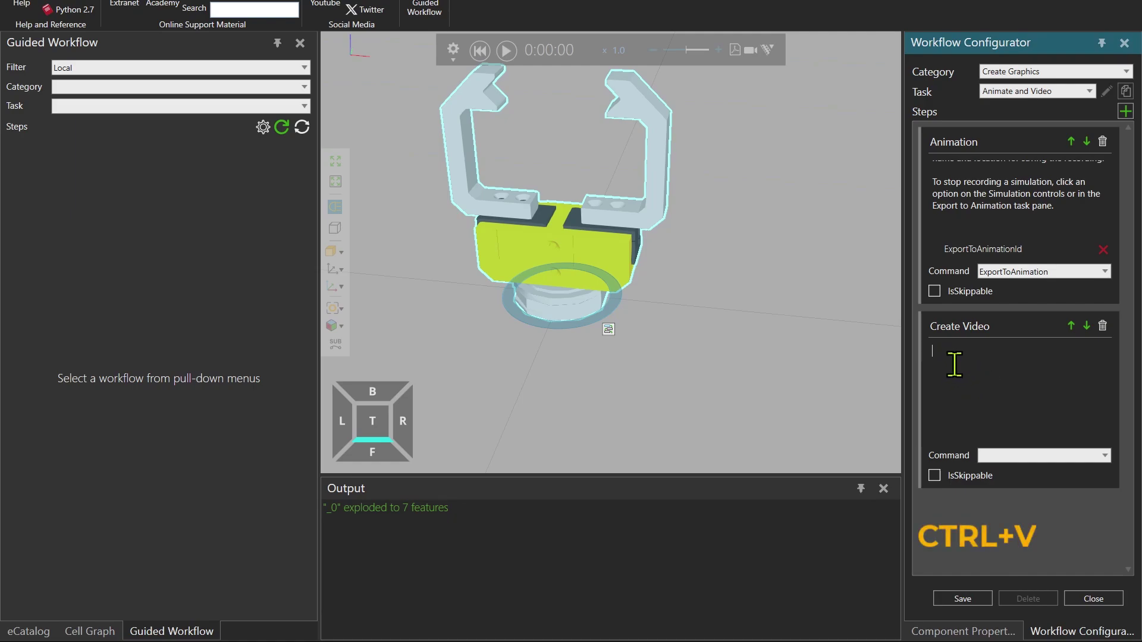
pyautogui.hotkey('ctrl', 'v')
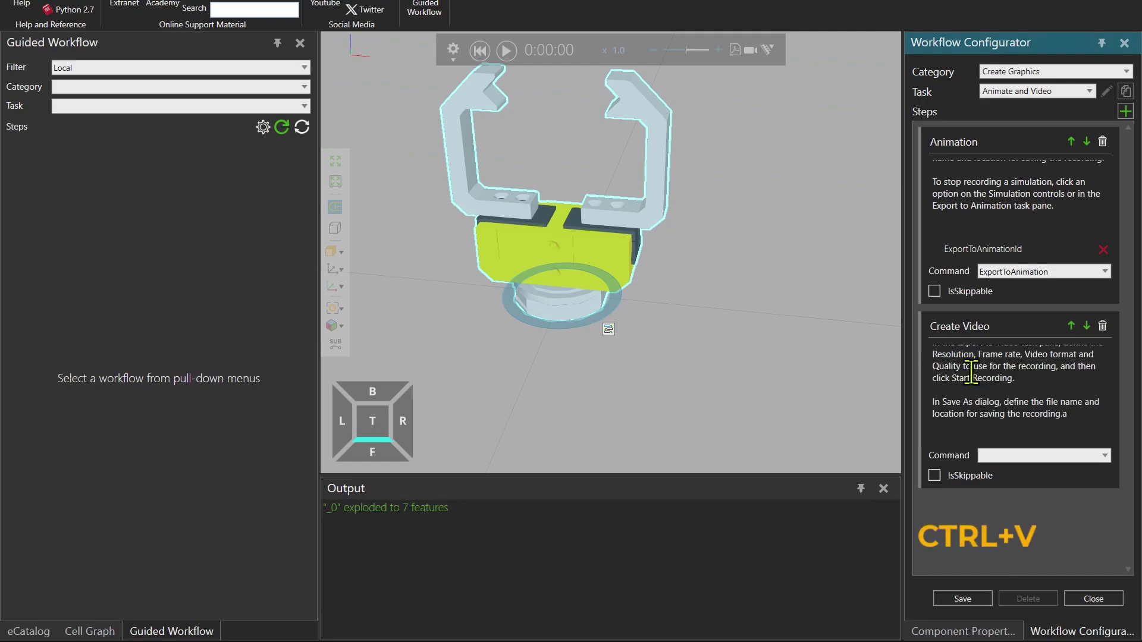
# Search 'video' and assign ExportToVideo as the Create Video step's command.
pyautogui.click(1013, 454)
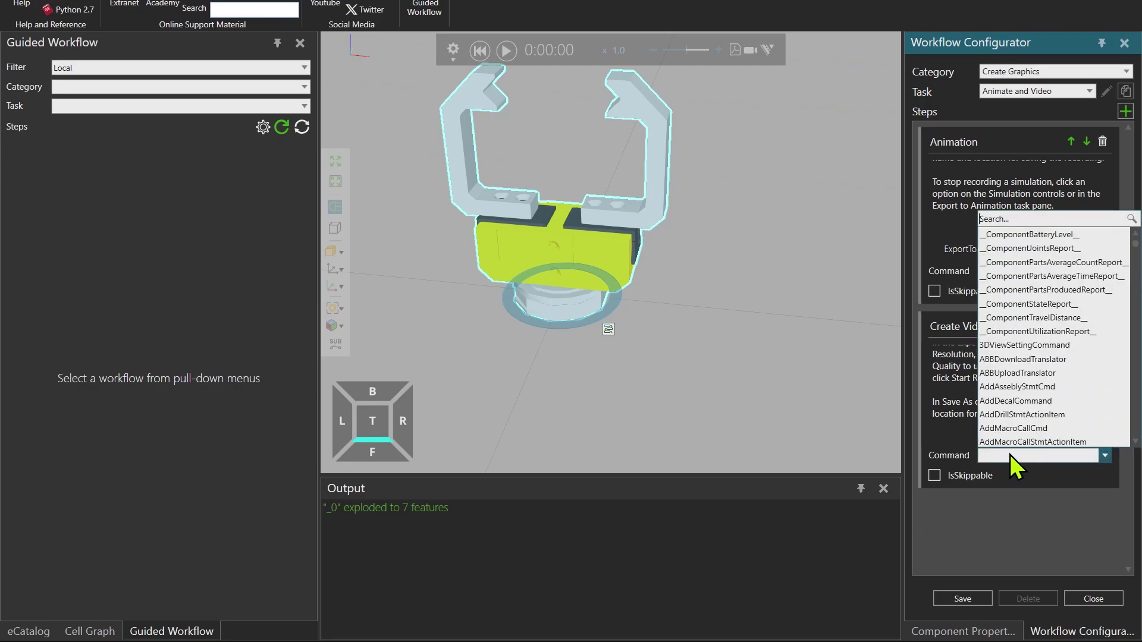
pyautogui.write('video')
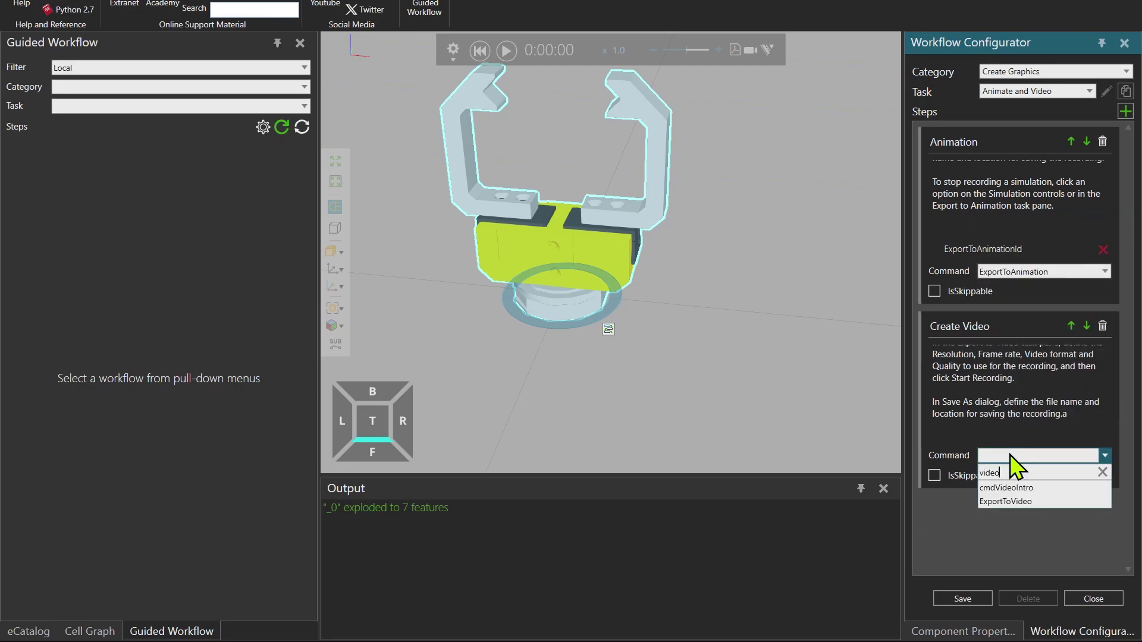
pyautogui.click(1020, 500)
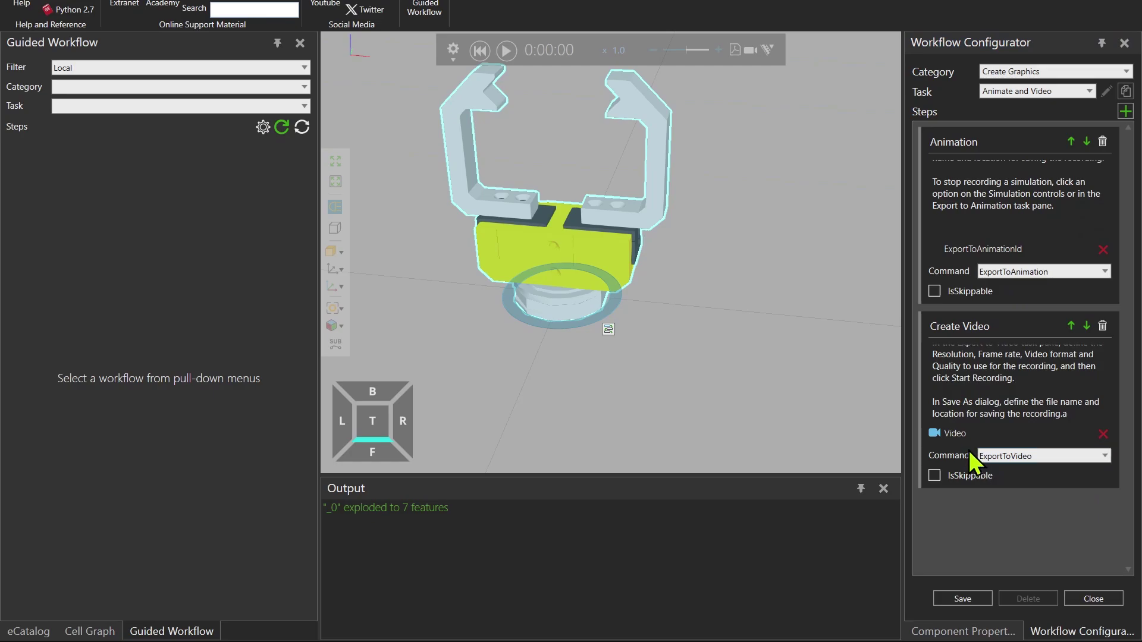
# Select the Save As paragraph and copy the video lesson's URL from the browser.
pyautogui.doubleClick(1056, 411)
pyautogui.click(1074, 414)
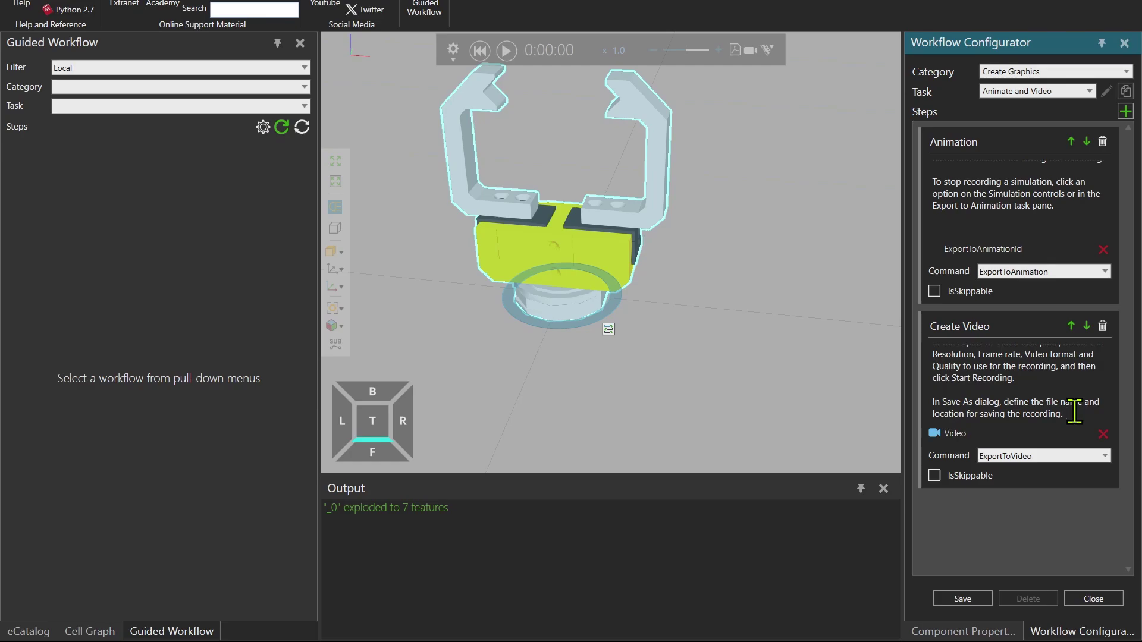
pyautogui.moveTo(1074, 414); pyautogui.dragTo(931, 402)
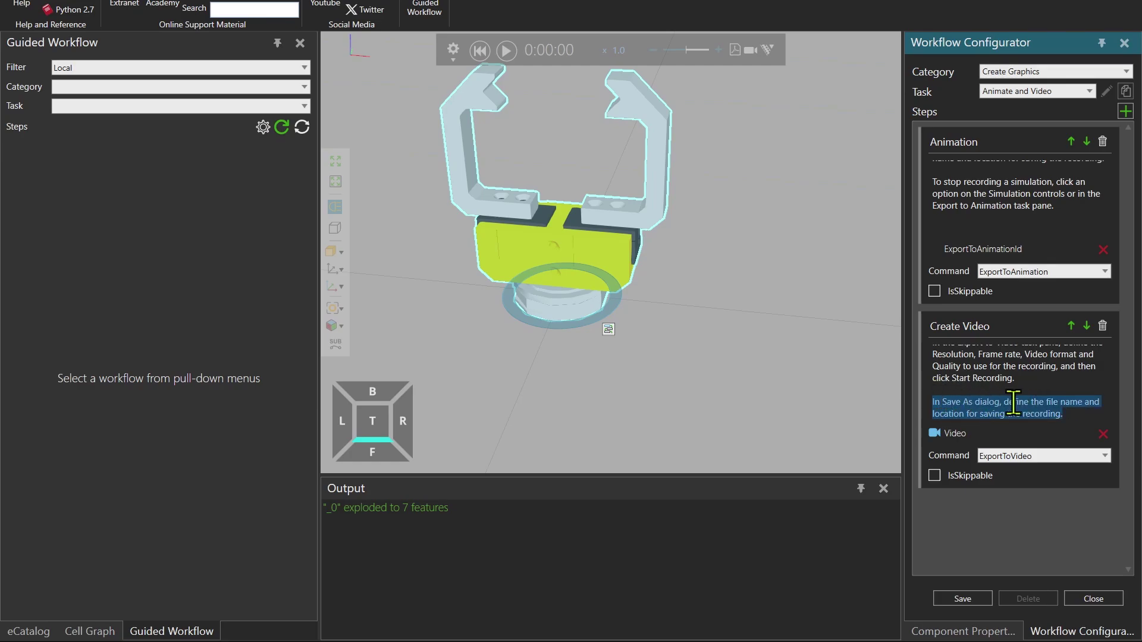
pyautogui.hotkey('alt', 'Tab')
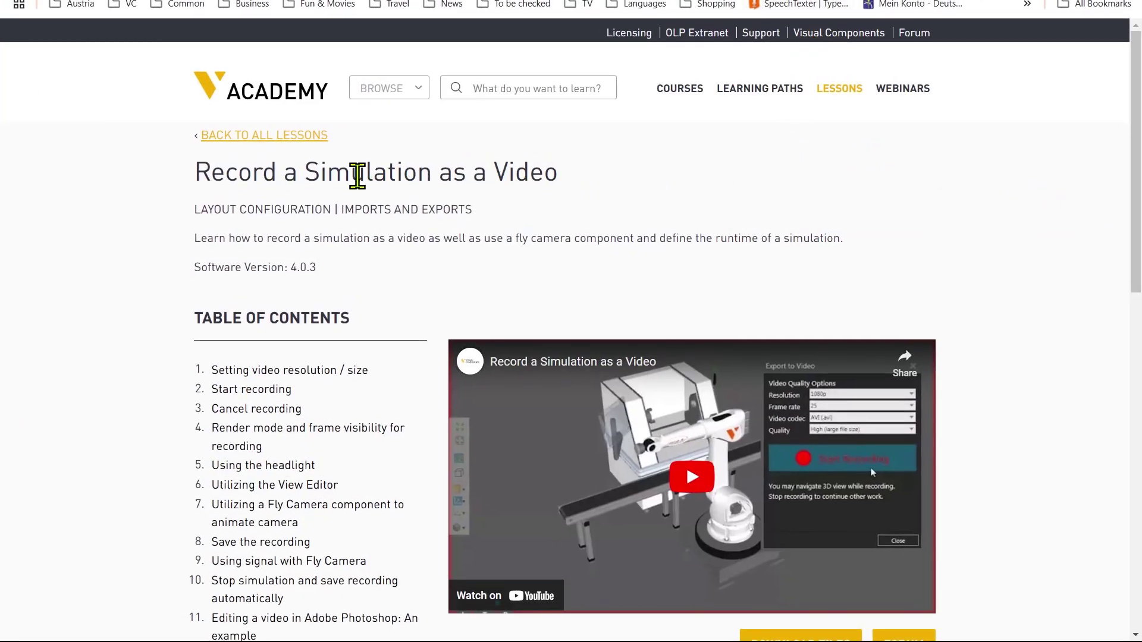
pyautogui.rightClick(283, 1)
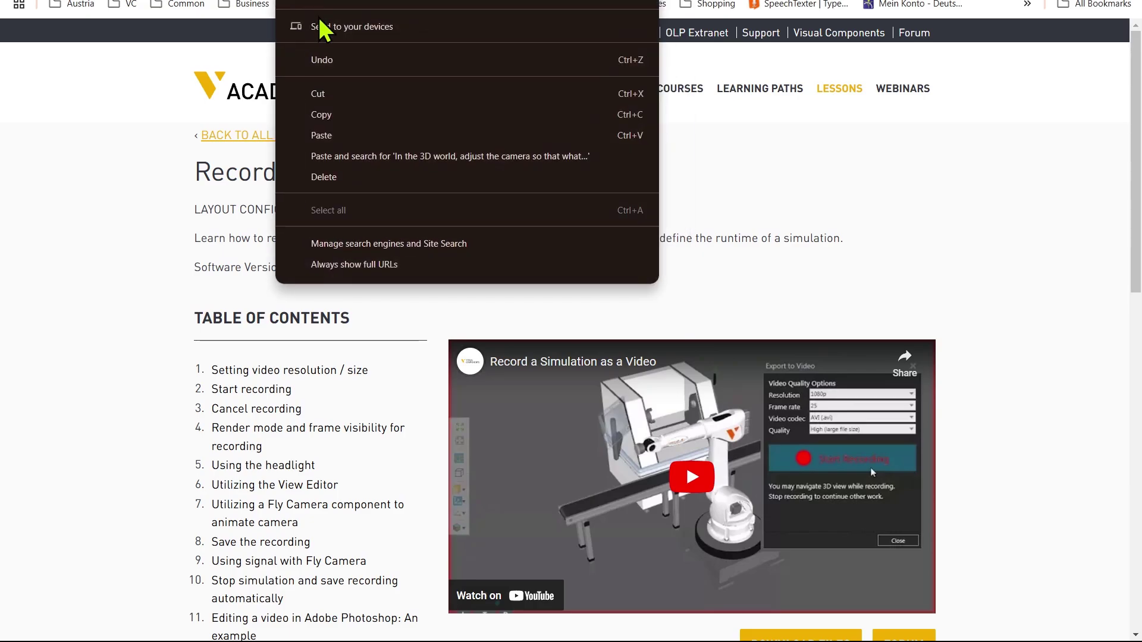
pyautogui.click(336, 98)
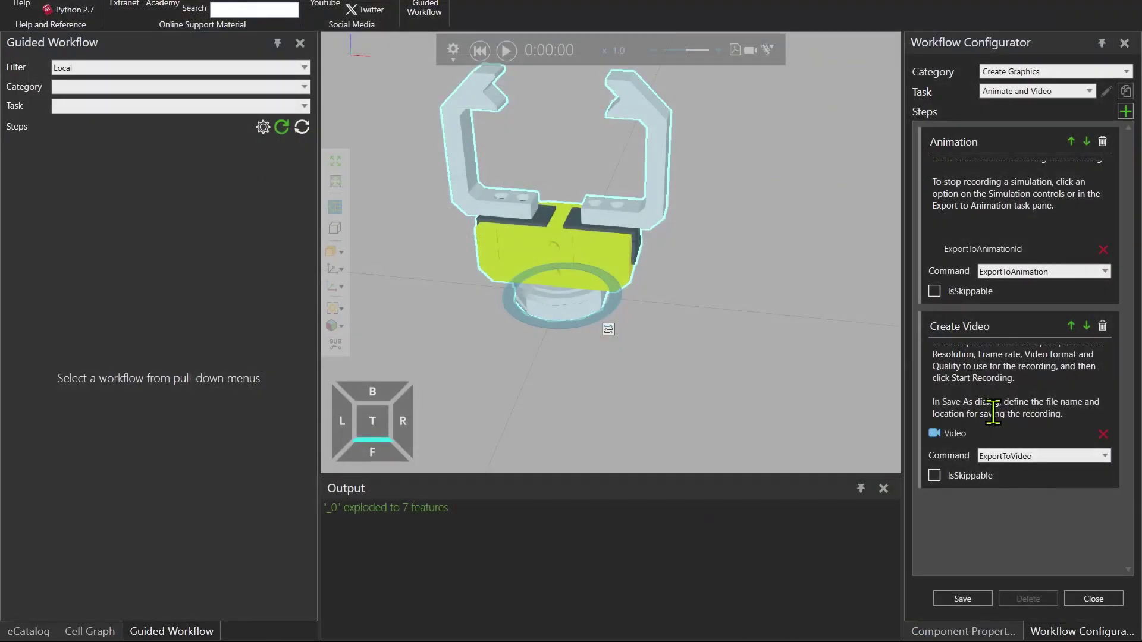
# Link the Save As paragraph to the pasted 'Record a Simulation as a Video' lesson URL.
pyautogui.moveTo(1065, 414); pyautogui.dragTo(932, 403)
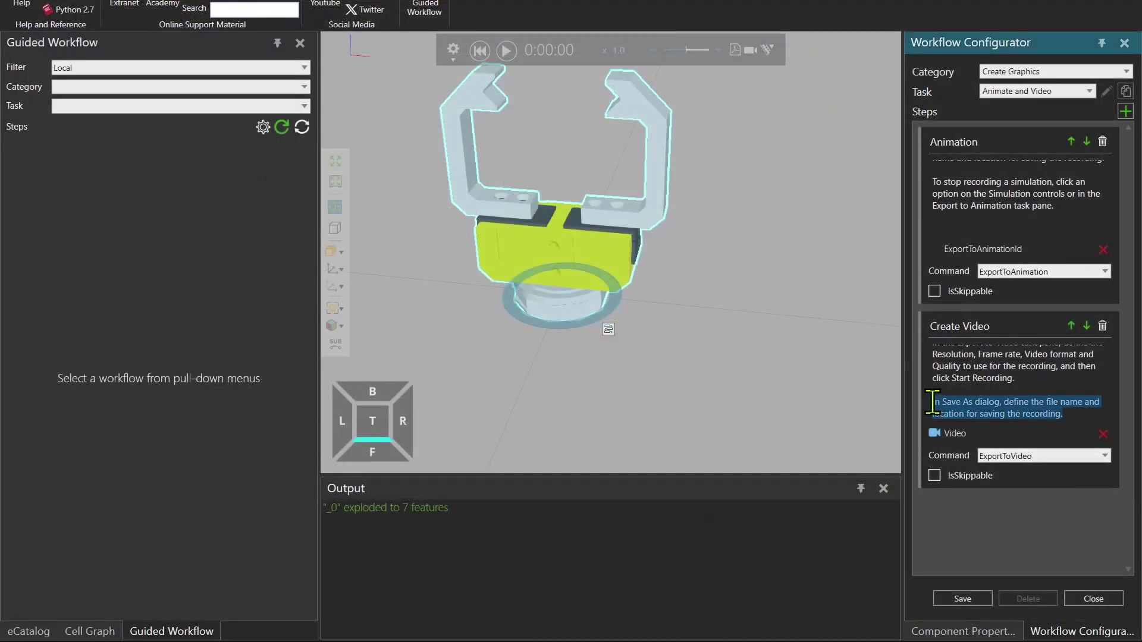
pyautogui.rightClick(995, 409)
pyautogui.click(998, 423)
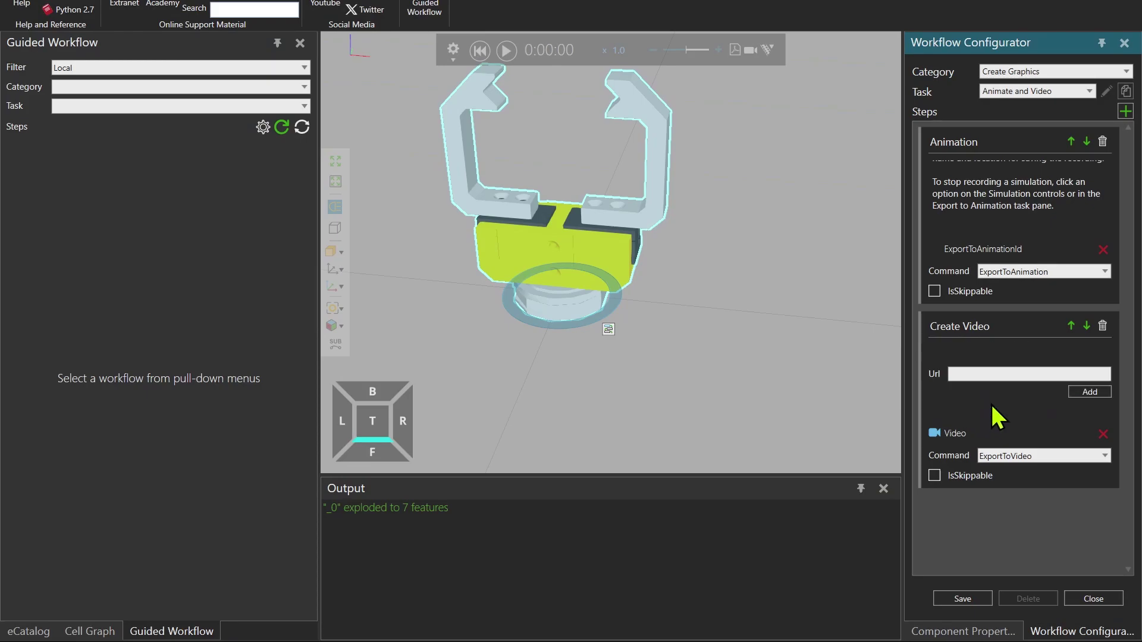
pyautogui.click(986, 375)
pyautogui.rightClick(986, 378)
pyautogui.click(1014, 410)
pyautogui.click(1072, 391)
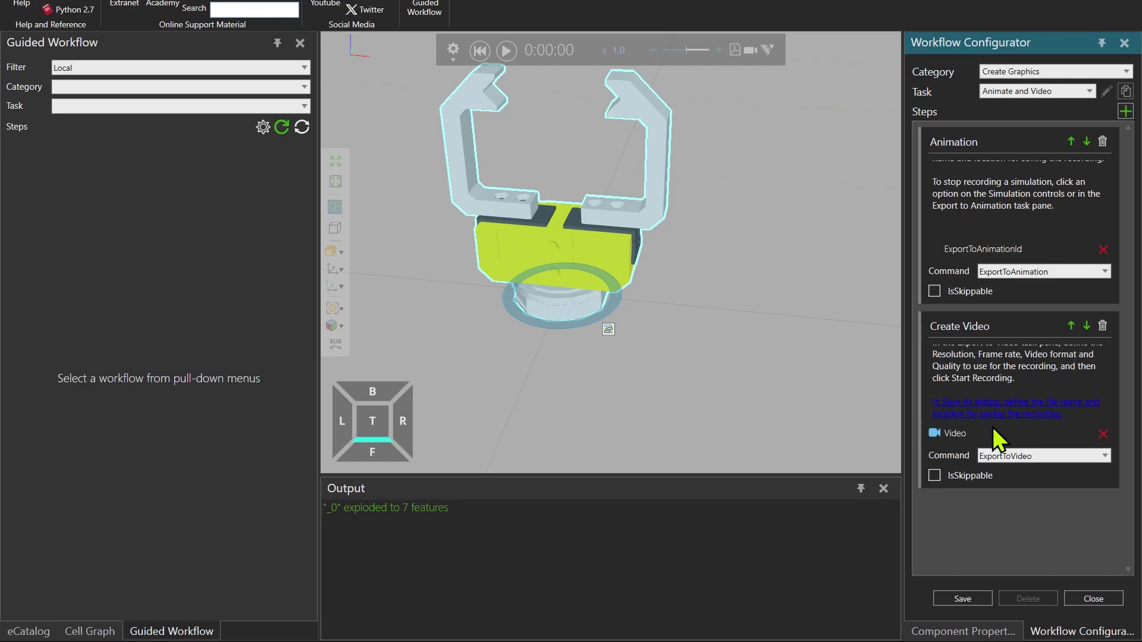
# Save the Animate and Video workflow to Workflow Templates, confirm, and close the configurator.
pyautogui.click(962, 598)
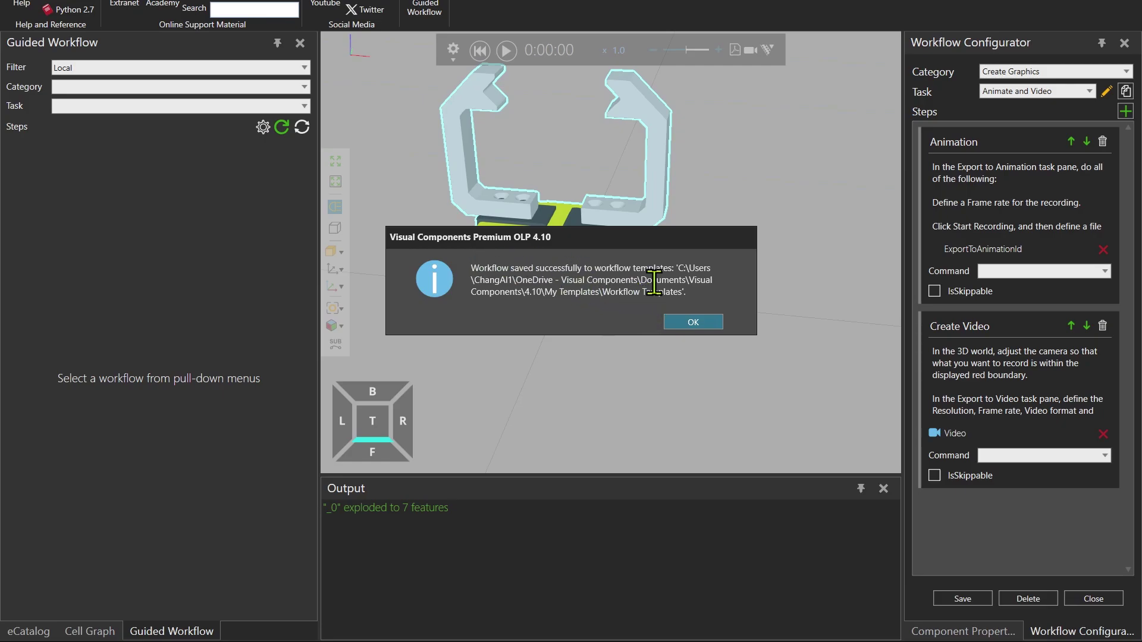
pyautogui.click(693, 322)
pyautogui.click(1088, 598)
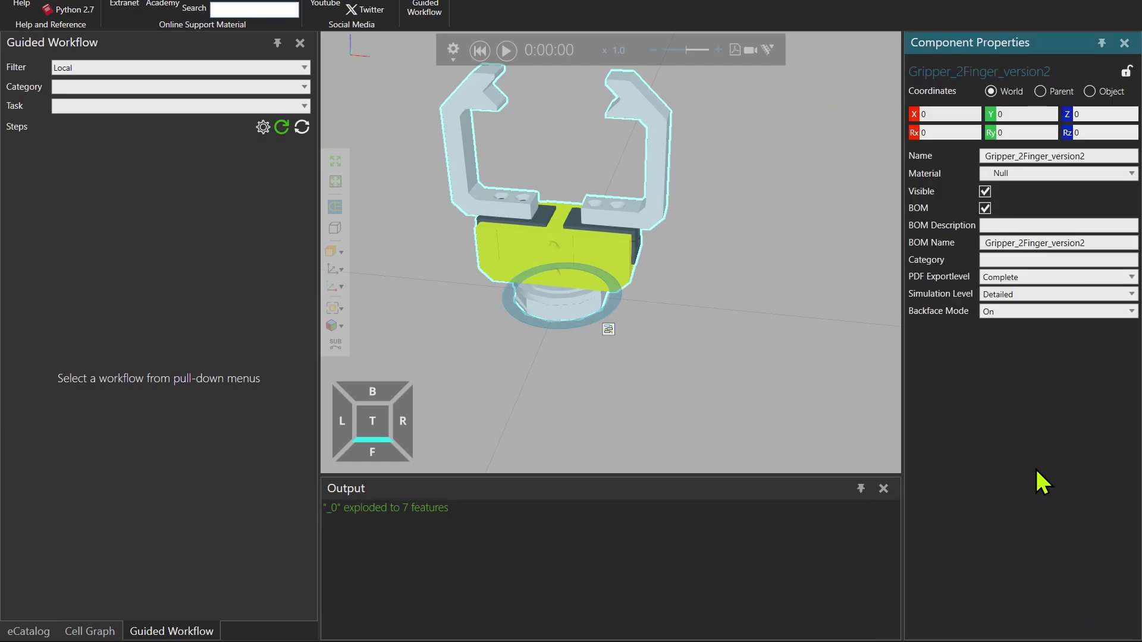
# Load Create Graphics > Animate and Video and launch ExportToAnimation from the Animation step.
pyautogui.click(143, 94)
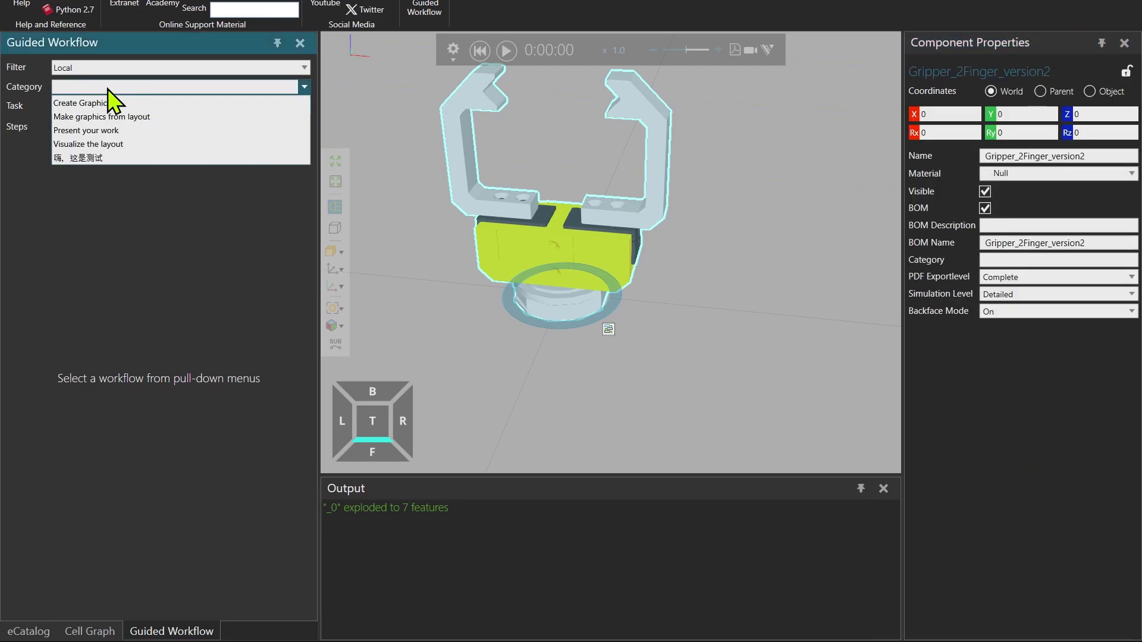
pyautogui.click(118, 103)
pyautogui.click(82, 109)
pyautogui.click(102, 126)
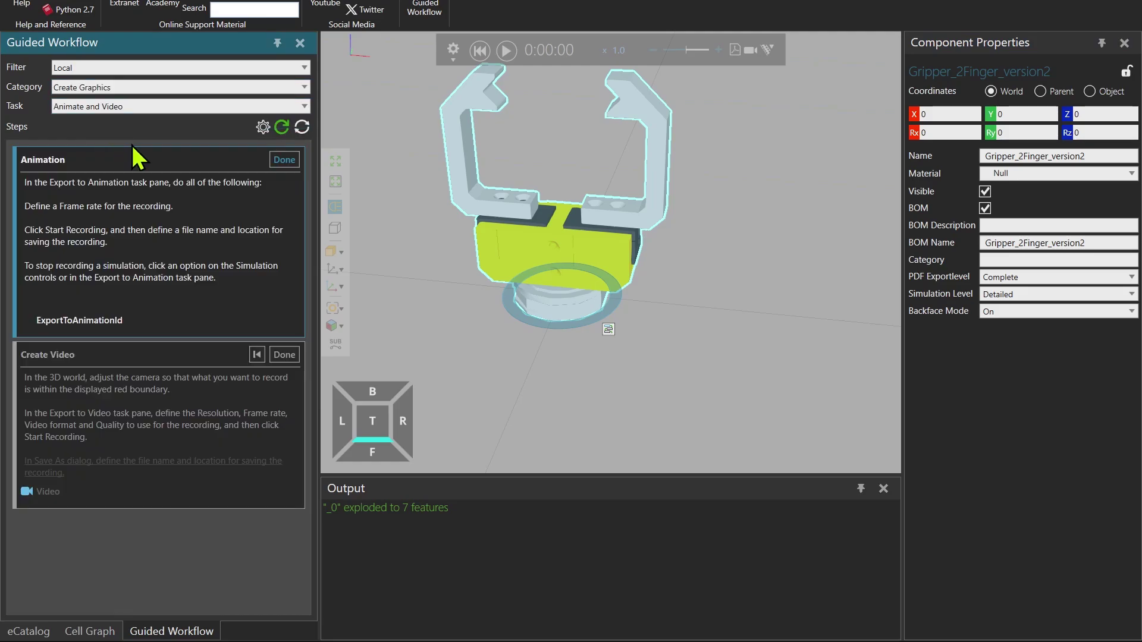
pyautogui.click(114, 322)
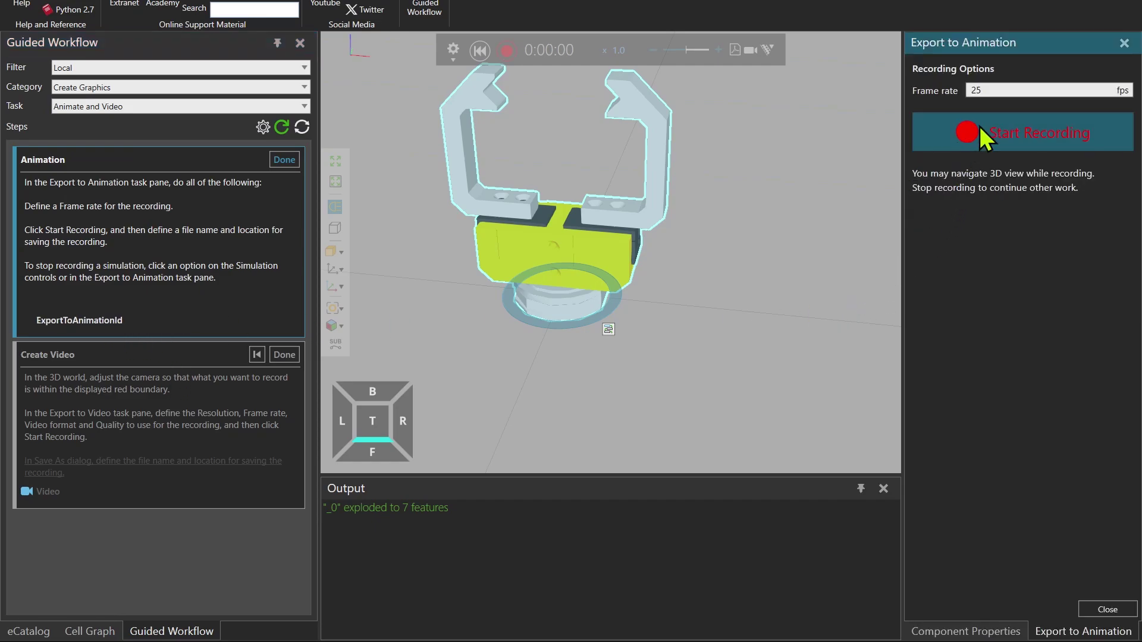